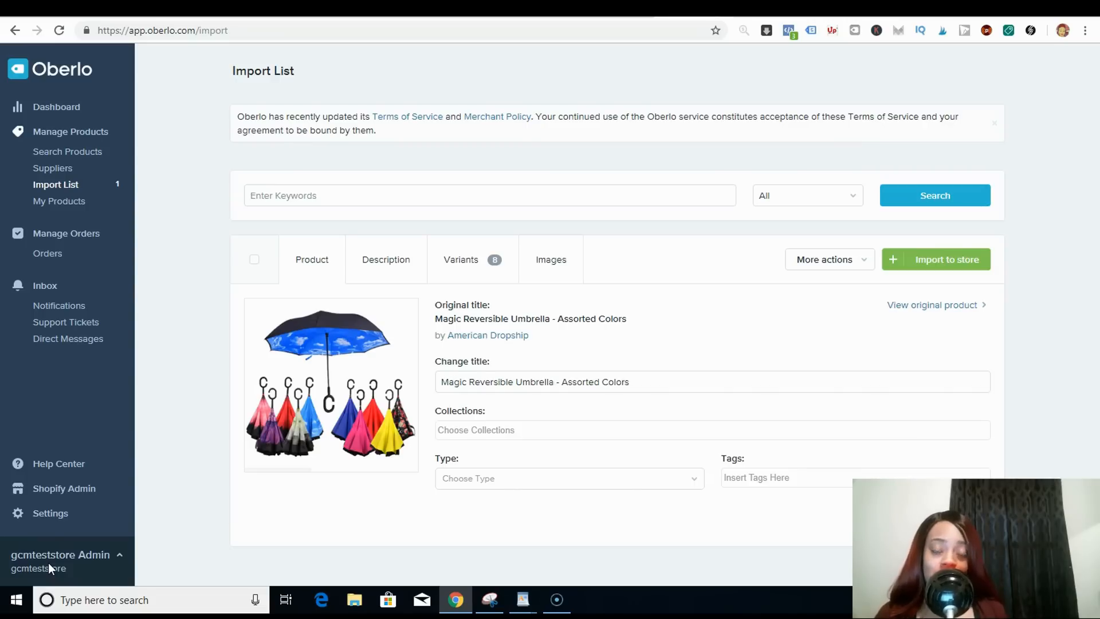
- Rename the product title to Reversible Umbrella - Assorted Colors
left_click(514, 382)
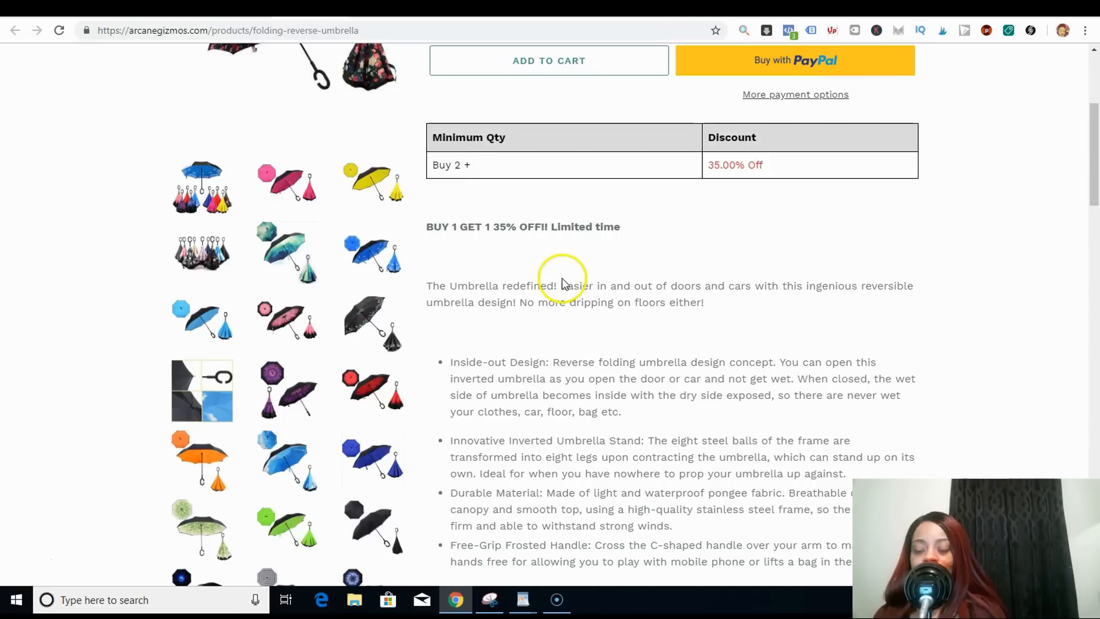
left_click_drag(1095, 158, 1095, 201)
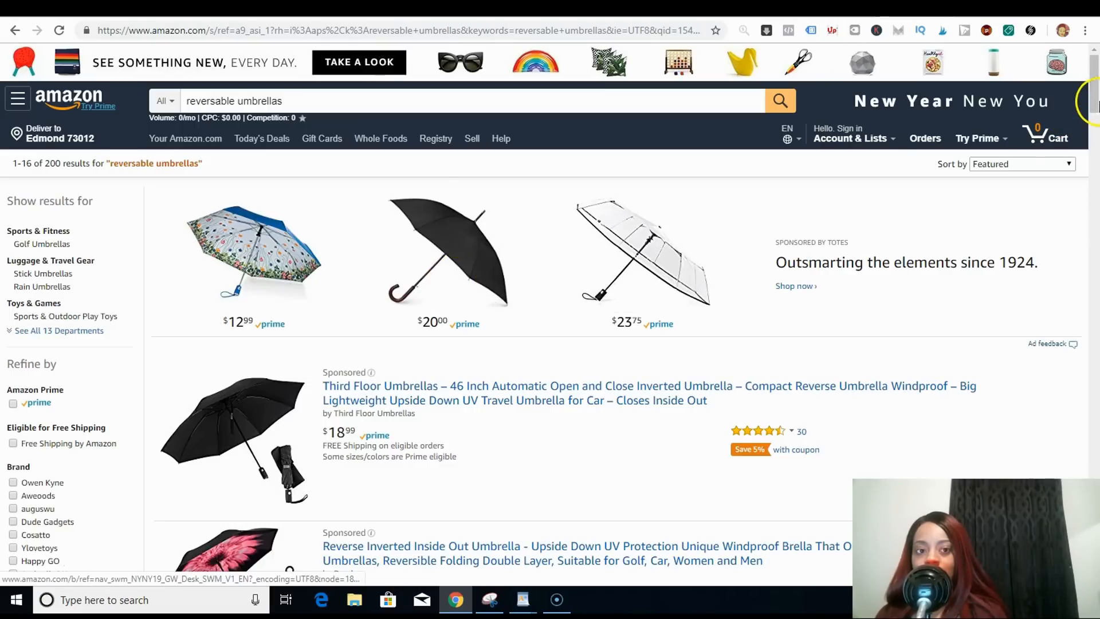
left_click(1091, 144)
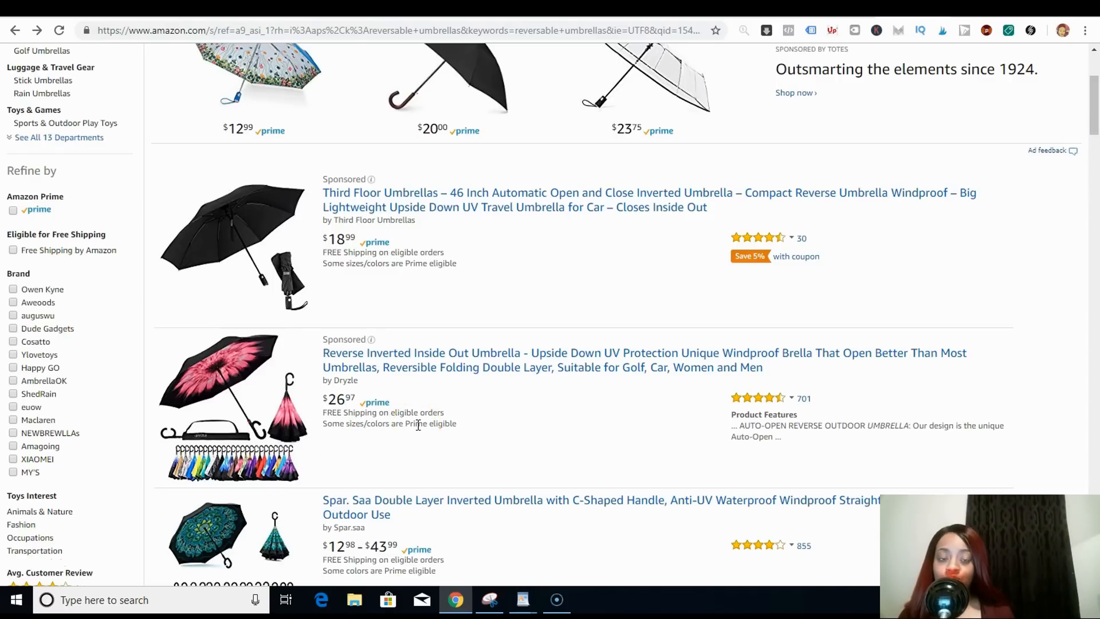
mouse_move(231, 414)
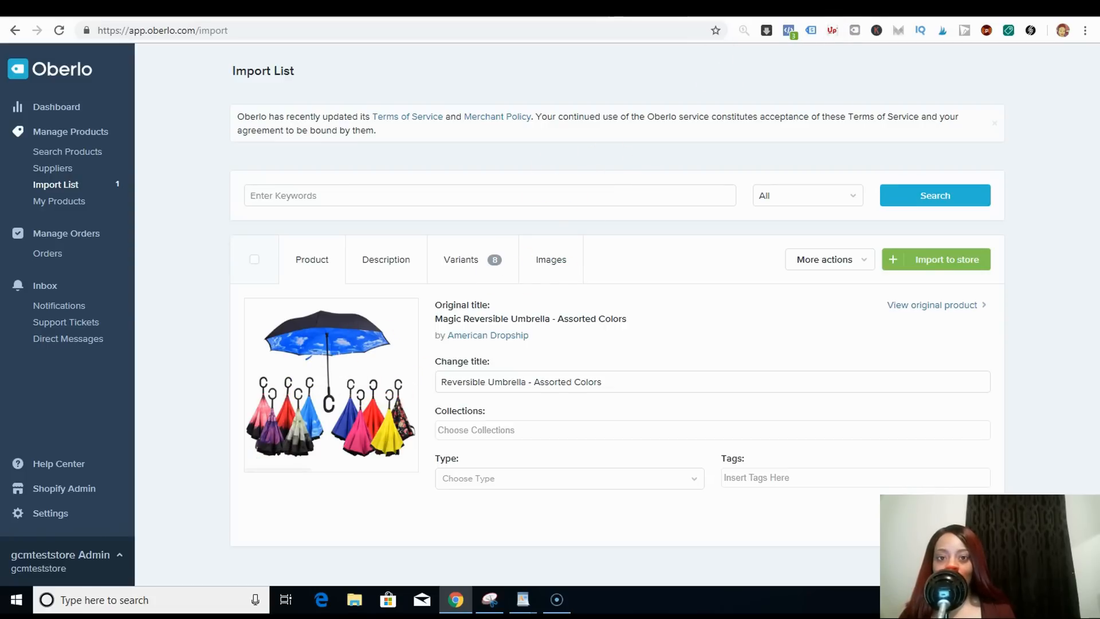
- Open a competing reversible umbrella listing on Amazon to compare its title and details
left_click(893, 10)
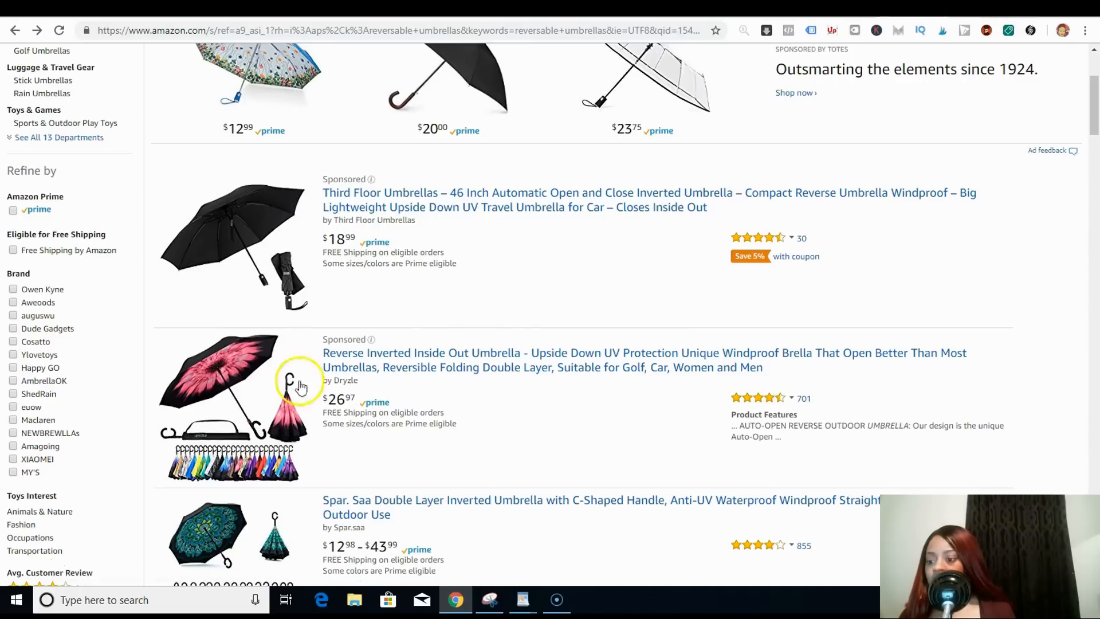
left_click(395, 379)
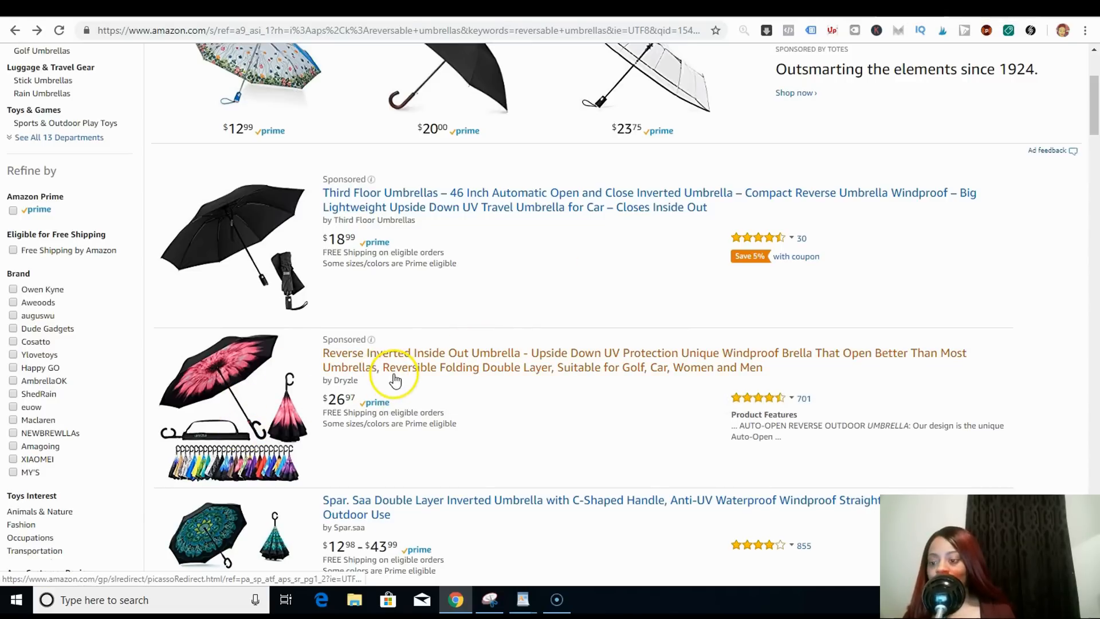
left_click(419, 367)
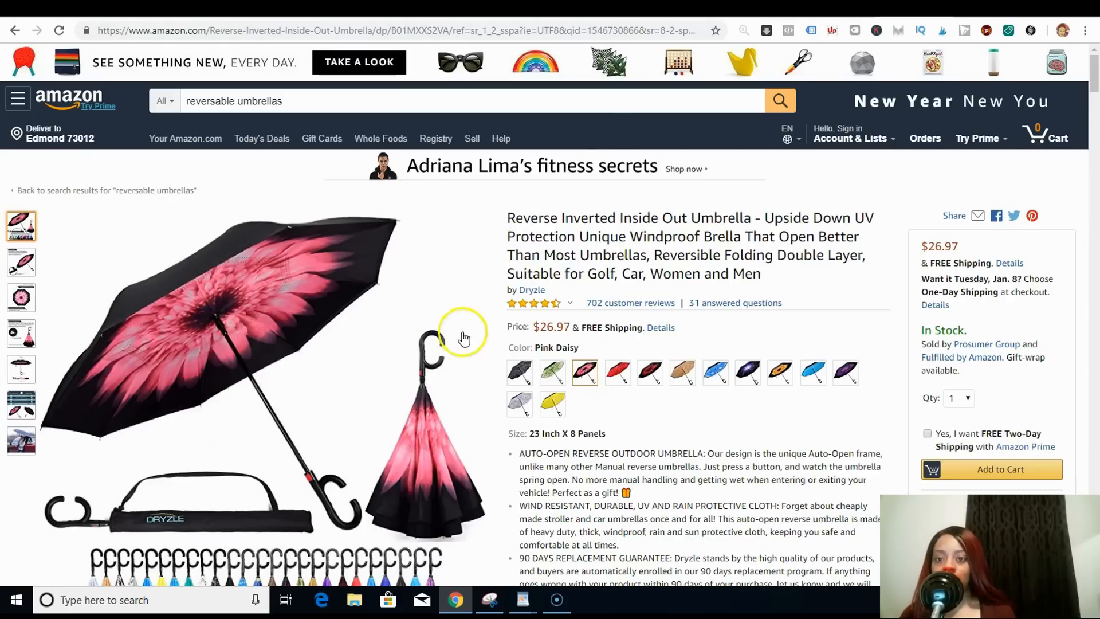
left_click(646, 9)
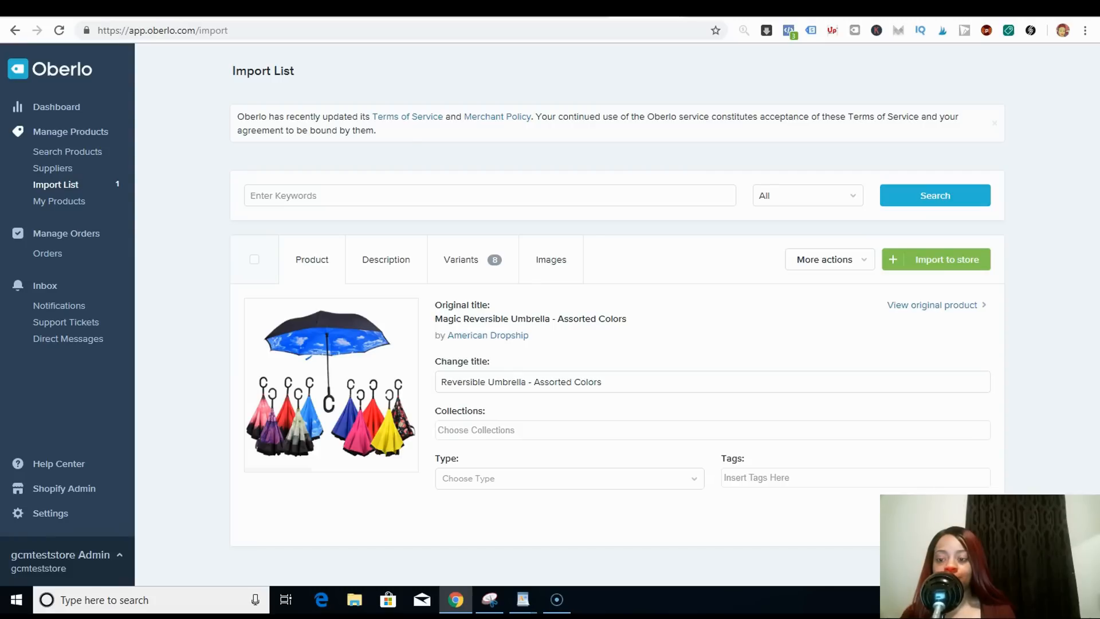
left_click(447, 382)
left_click(506, 386)
left_click(523, 388)
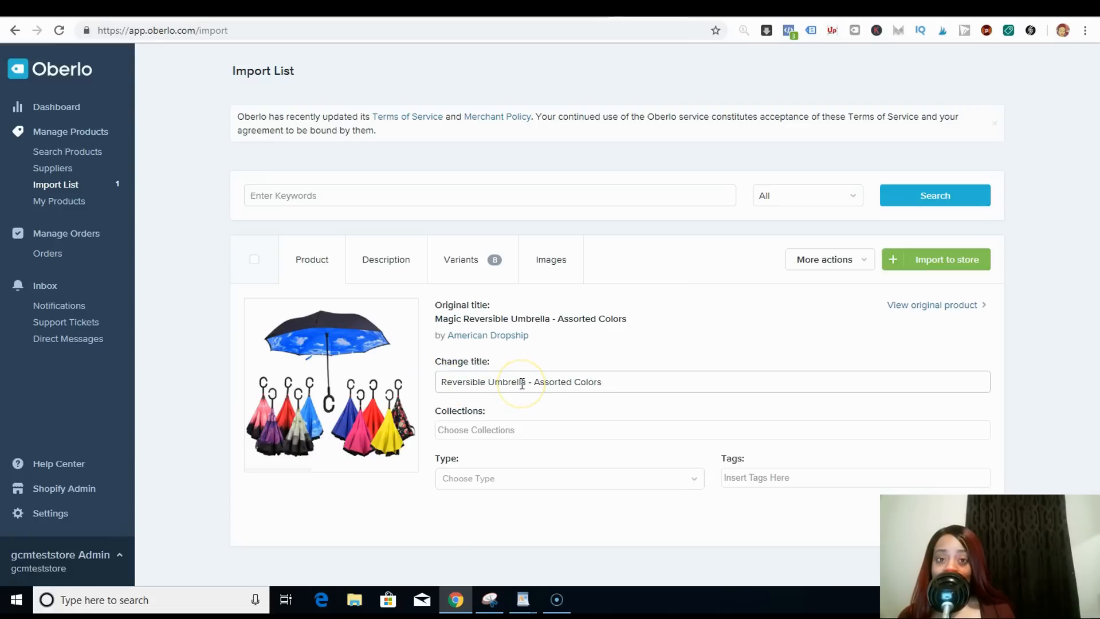
- Open the product description and paste the headline 'Save 50% Off Our Reversible Umbrella Today and Get Free Shipping!' above the first paragraph
left_click(398, 260)
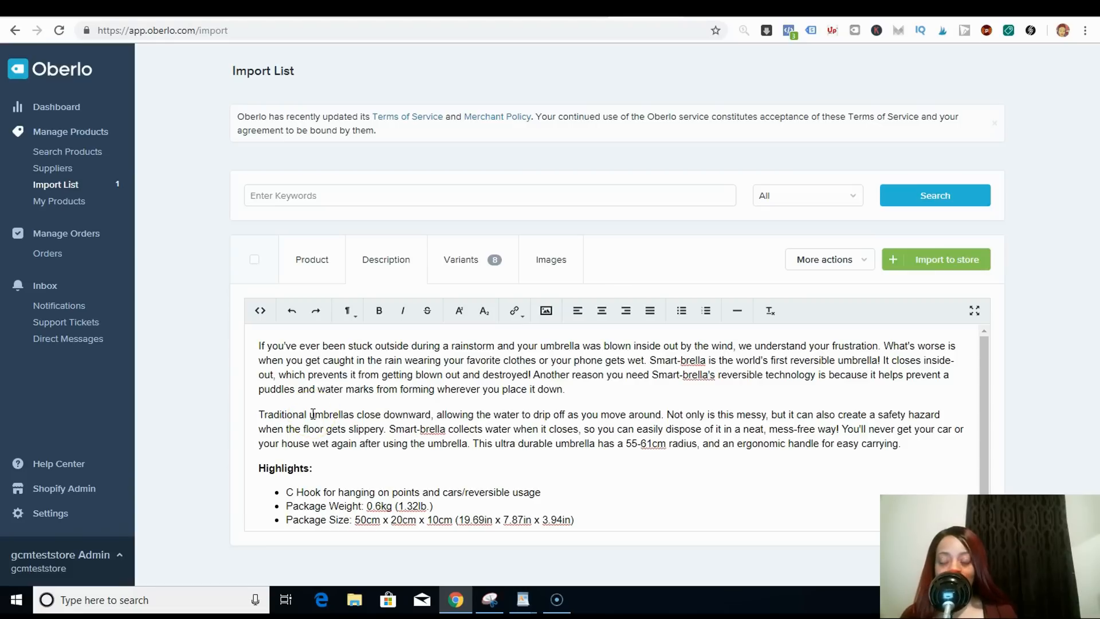
left_click(255, 344)
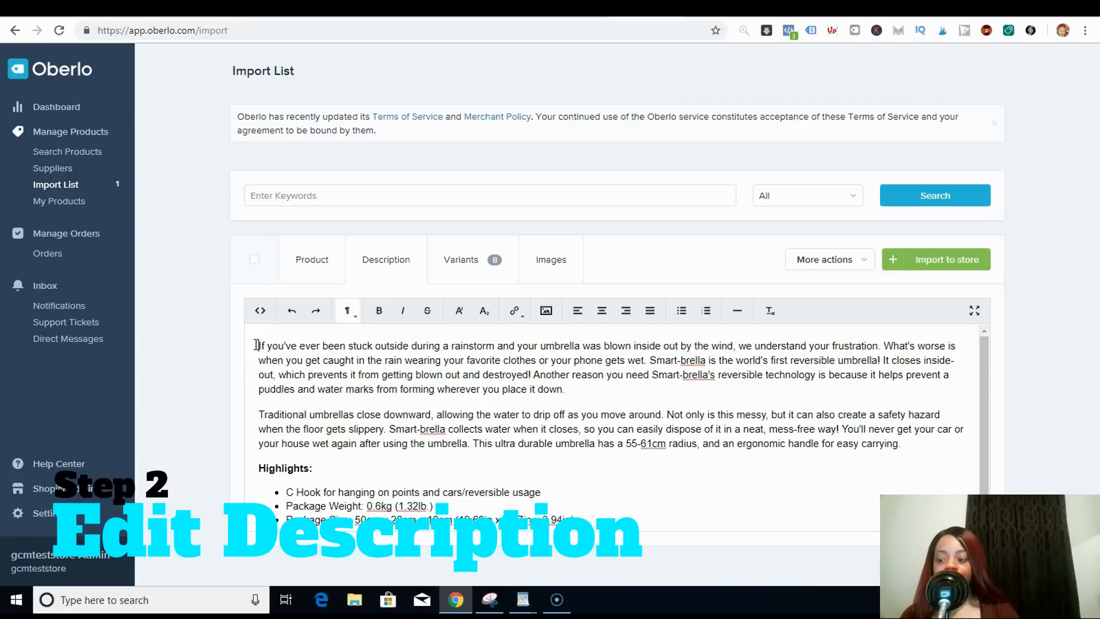
key("Return")
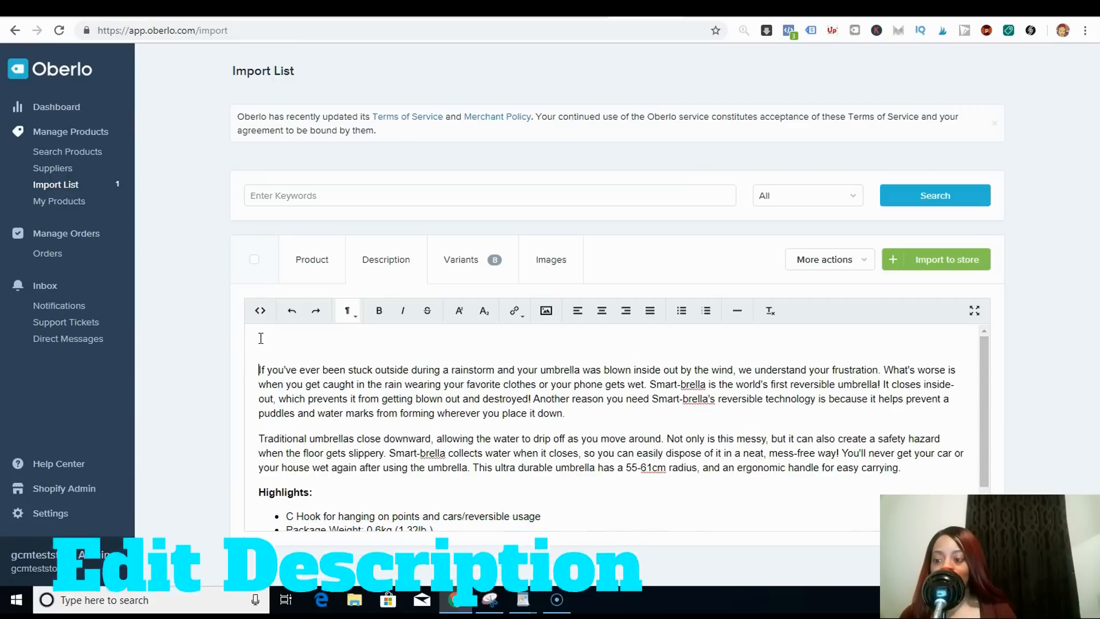
left_click(259, 339)
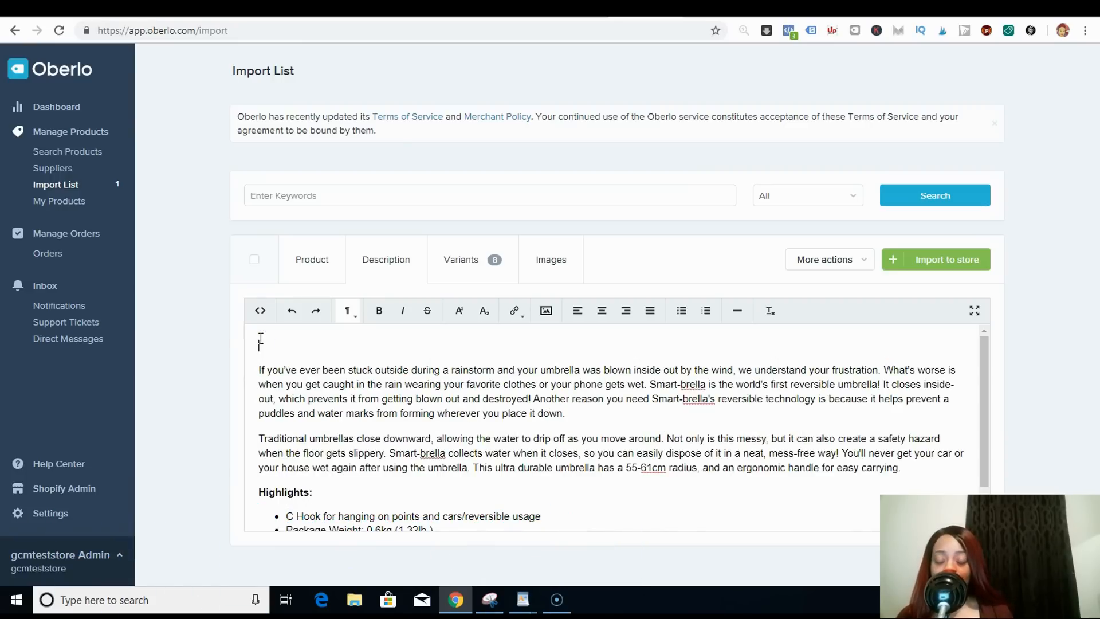
right_click(261, 338)
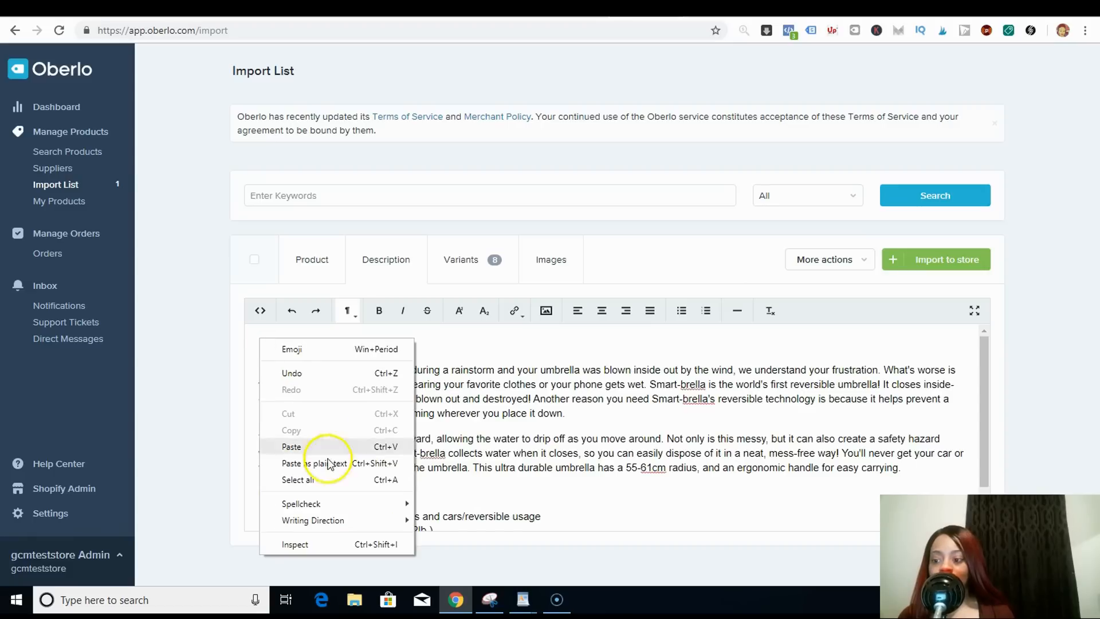
left_click(336, 447)
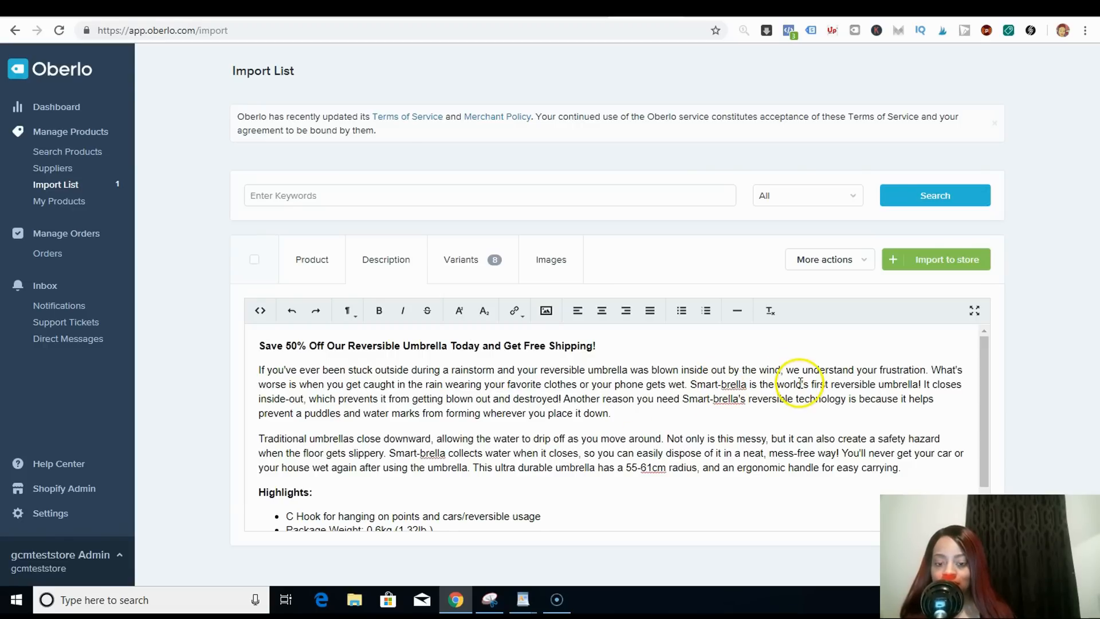
- Replace the first 'Smart-brella' in the description with 'The Smart Reversible Umbrella'
left_click_drag(746, 384, 691, 384)
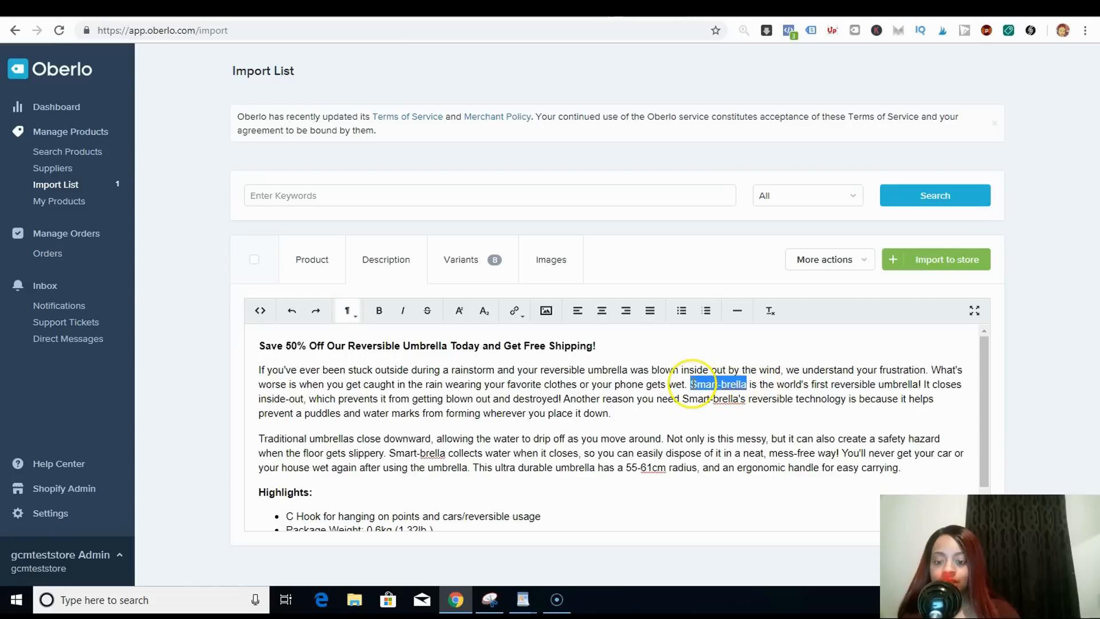
key("BackSpace")
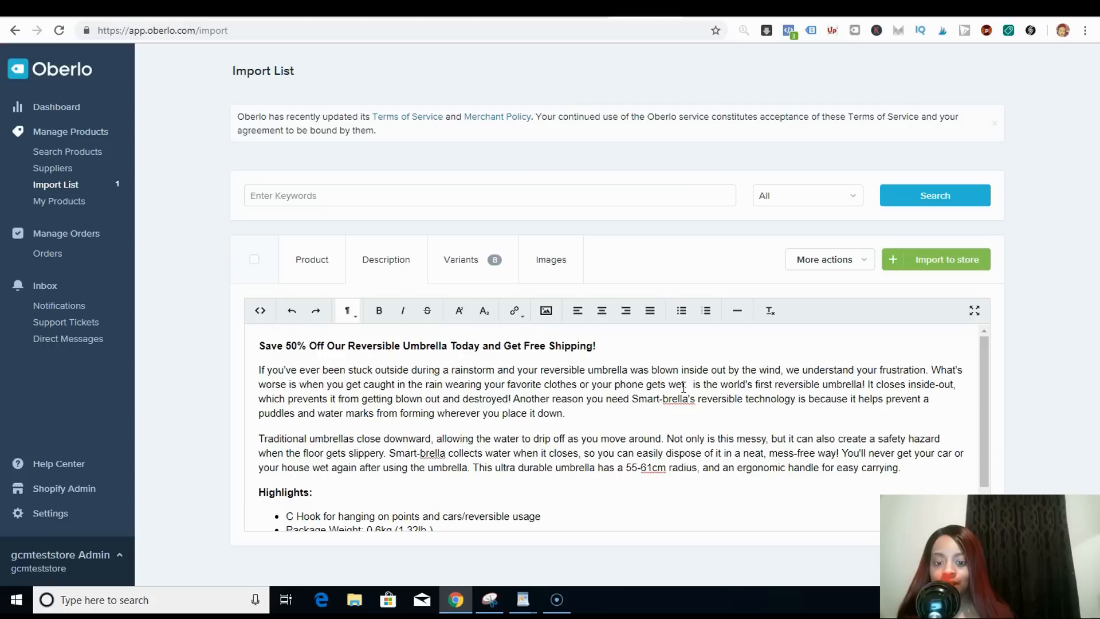
type("The Smart Reversible Umbrella")
left_click_drag(711, 384, 837, 385)
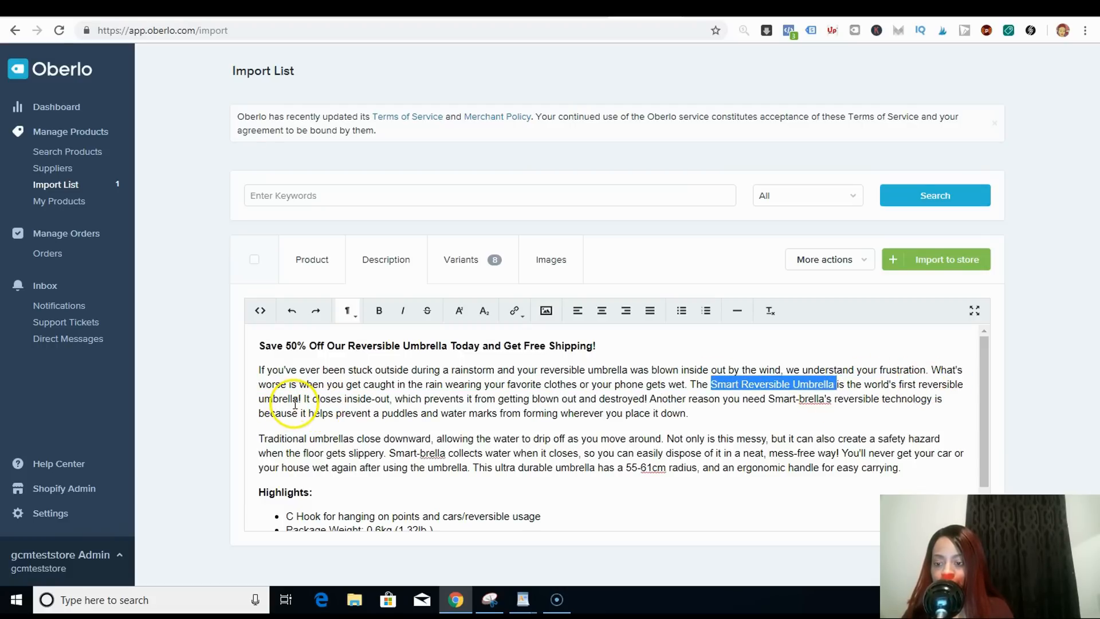
- Replace the remaining 'Smart-brella' mentions in the description with 'Smart Reversible Umbrella'
left_click(397, 453)
left_click_drag(391, 452, 445, 452)
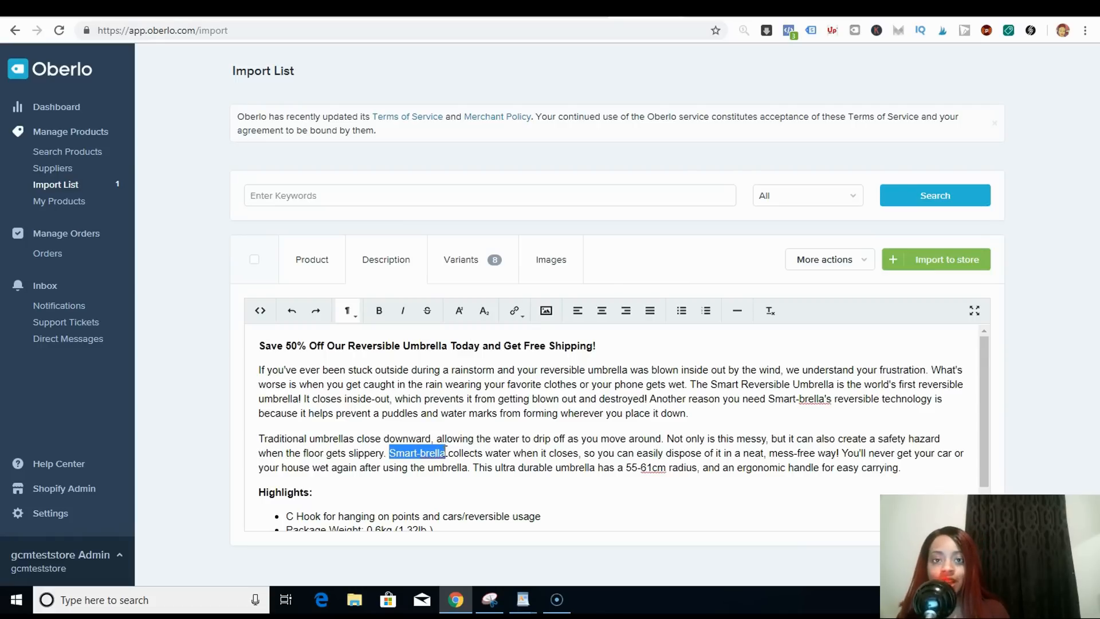
key("BackSpace")
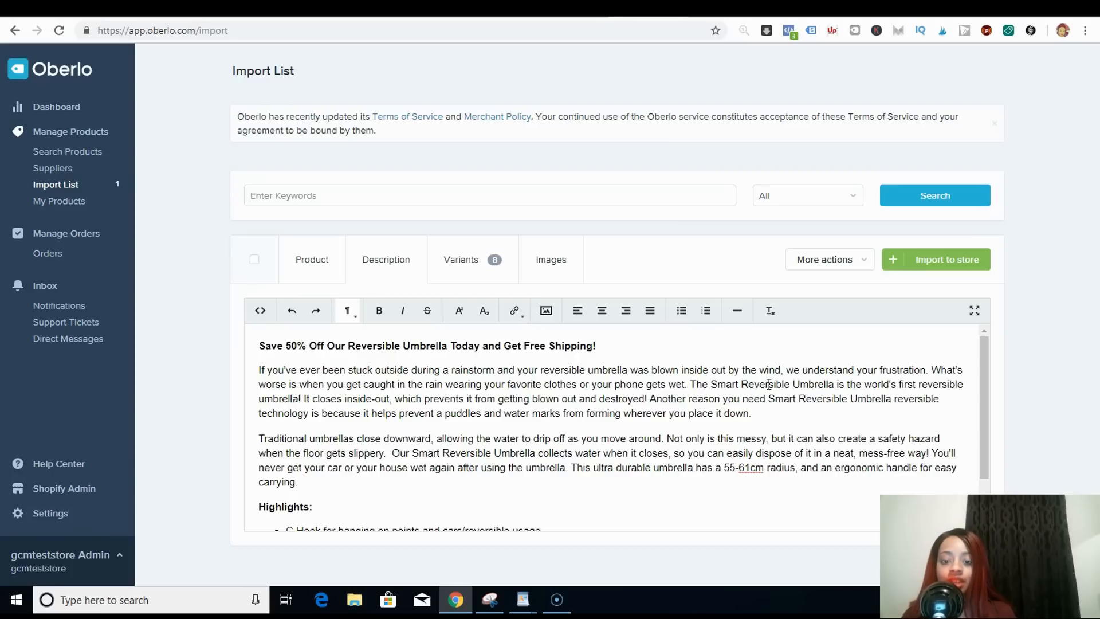
- Review the highlights list and the competitor's Amazon feature bullets
left_click(981, 416)
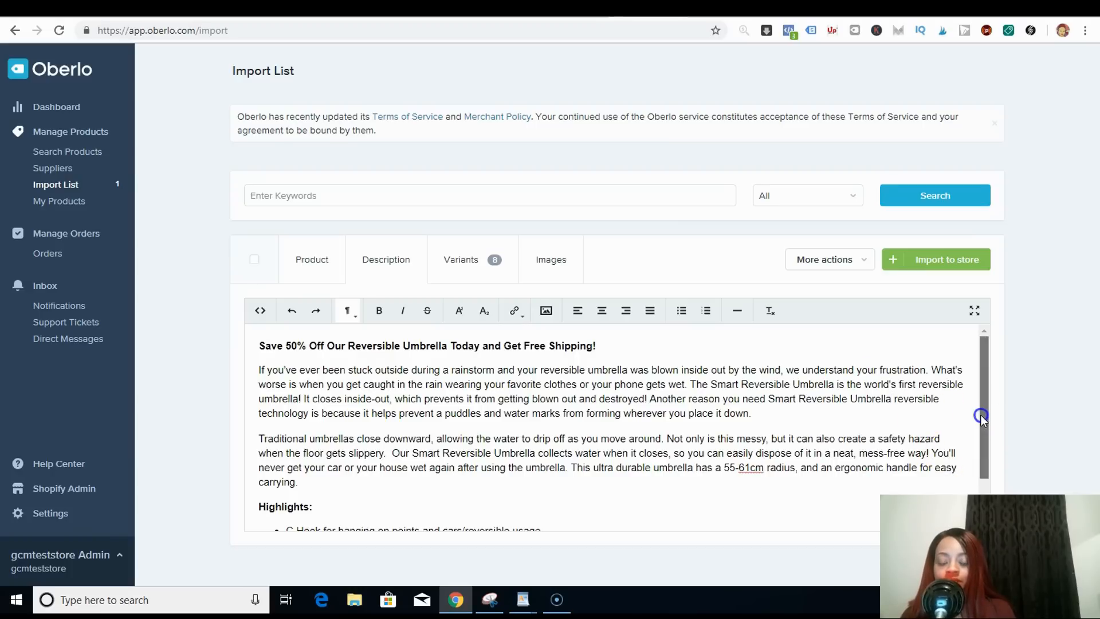
left_click_drag(980, 418, 974, 479)
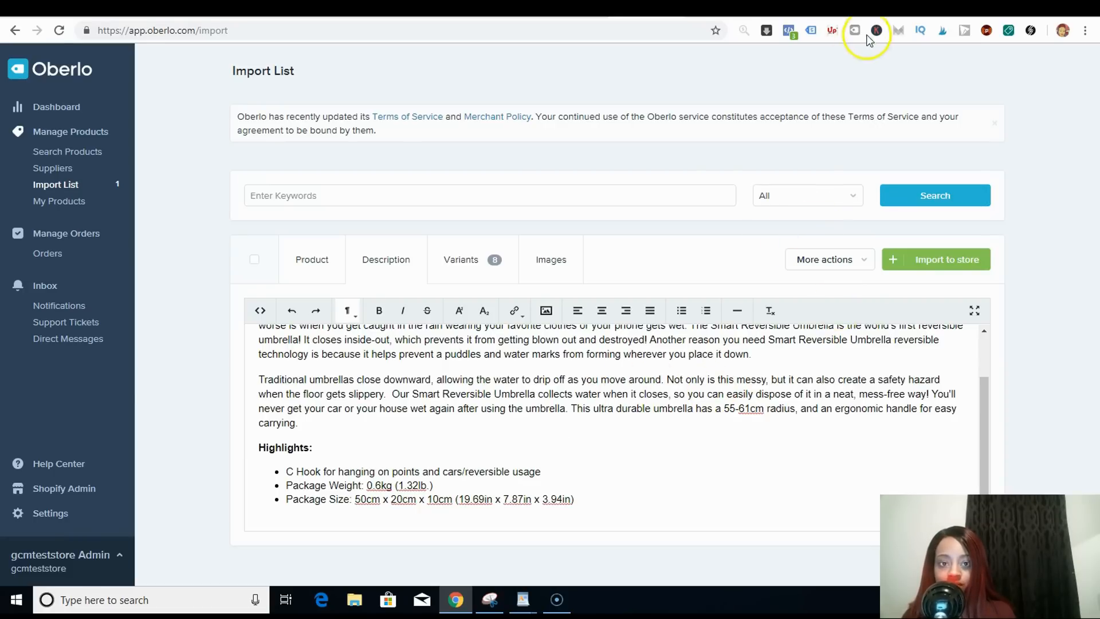
left_click(755, 8)
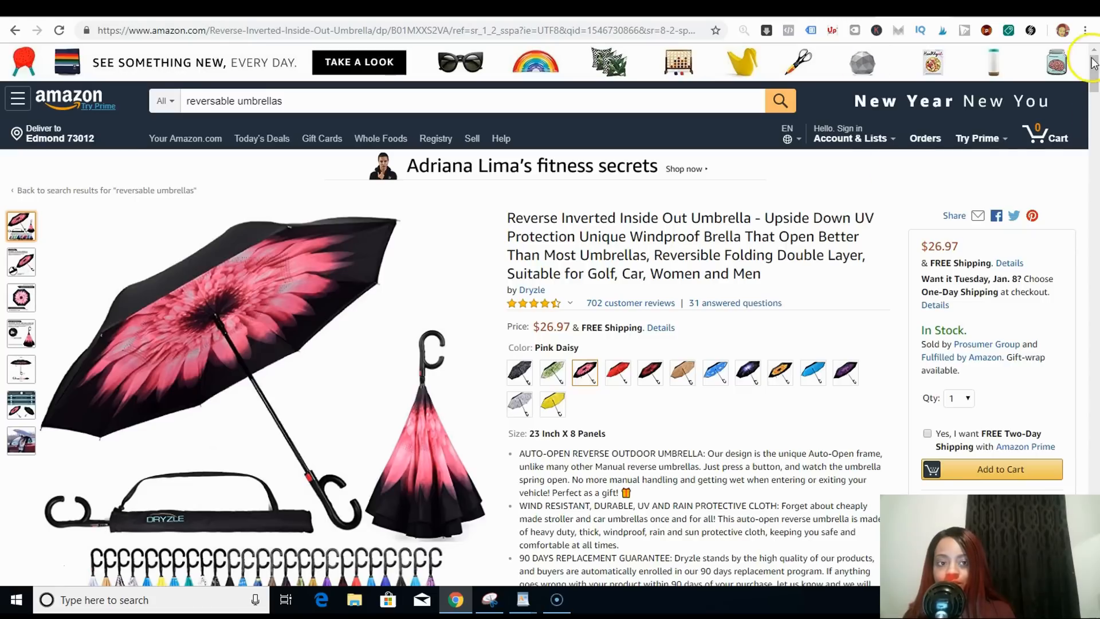
mouse_move(1095, 69)
left_mouse_down()
mouse_move(1095, 98)
mouse_move(1095, 82)
left_mouse_up()
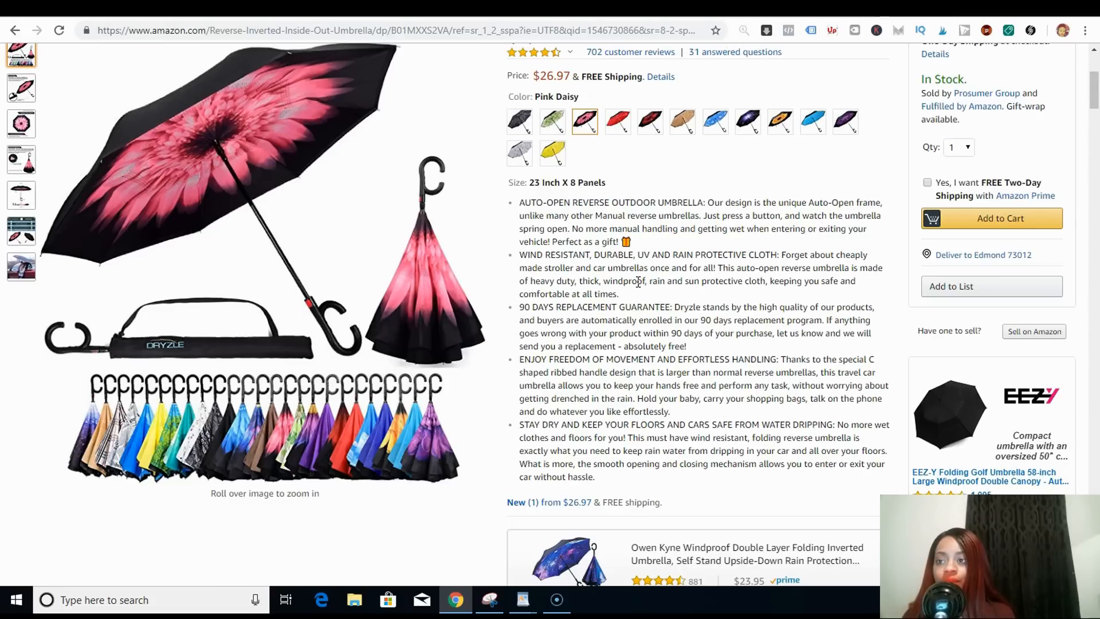
left_click(648, 9)
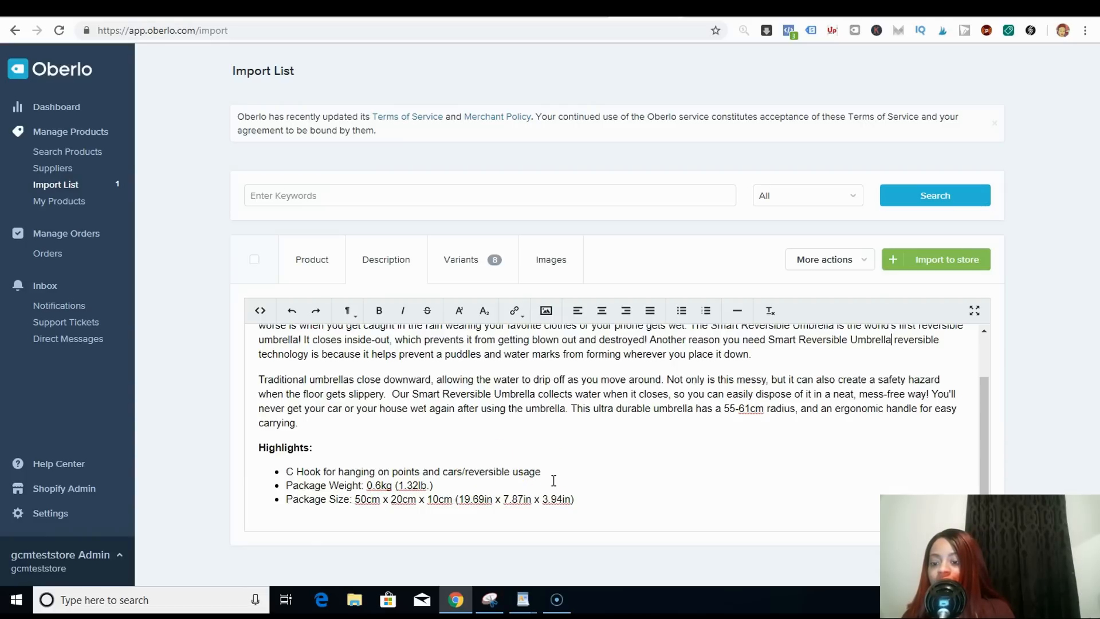
- Add a highlights bullet reading '30 Day Replacement Guarantee'
left_click(579, 498)
key("Return")
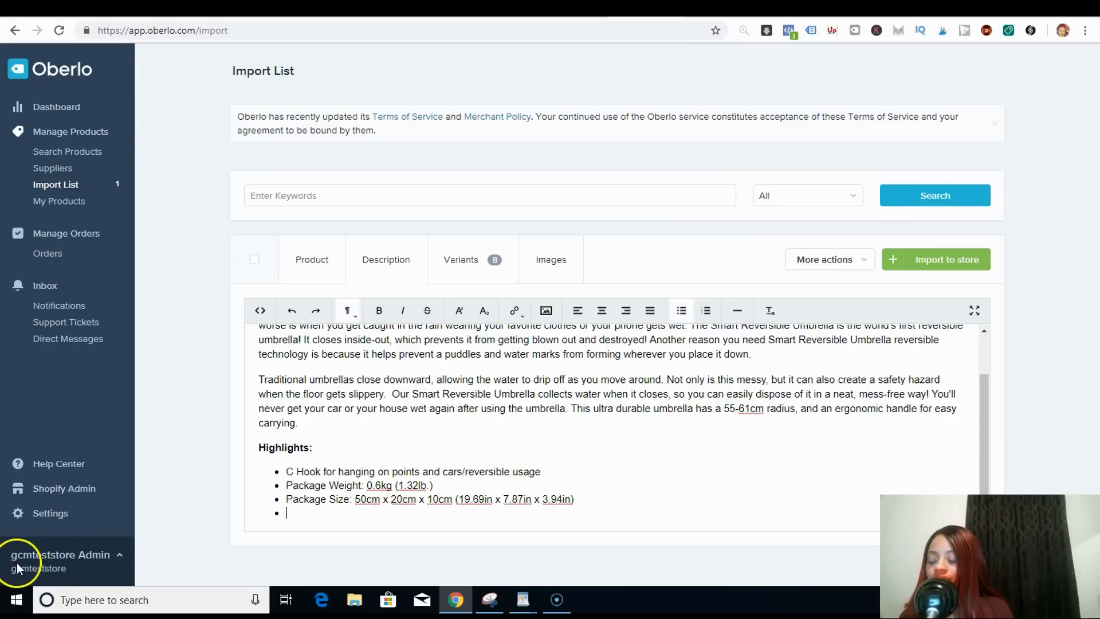
type("30 Day Replacement Guarantee")
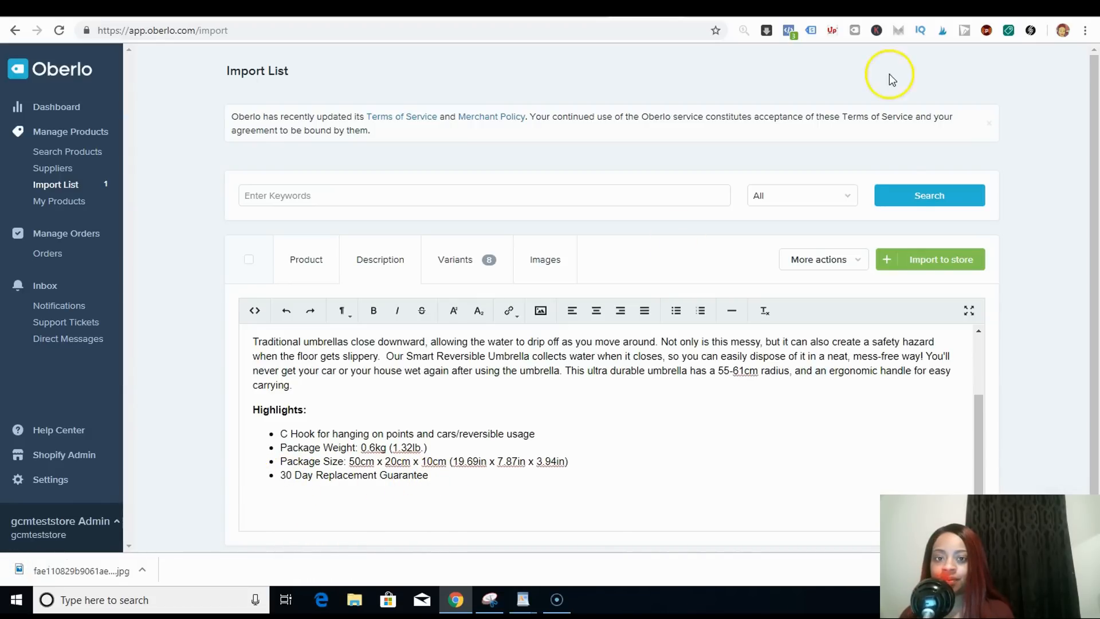
- Insert blank lines below the highlights list in the description
left_click(549, 9)
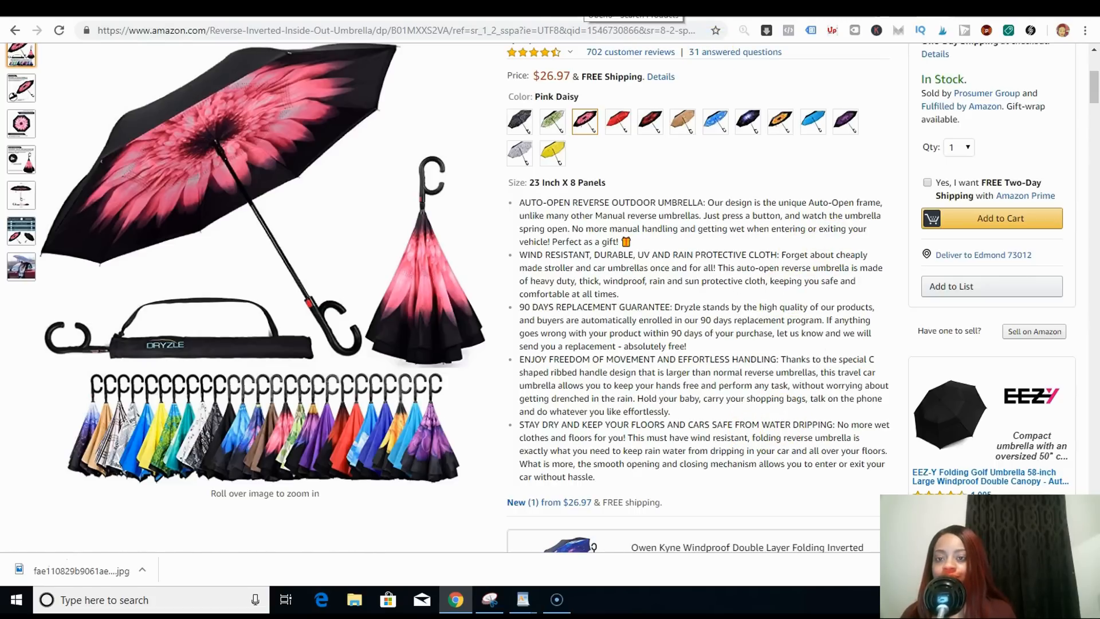
left_click(645, 7)
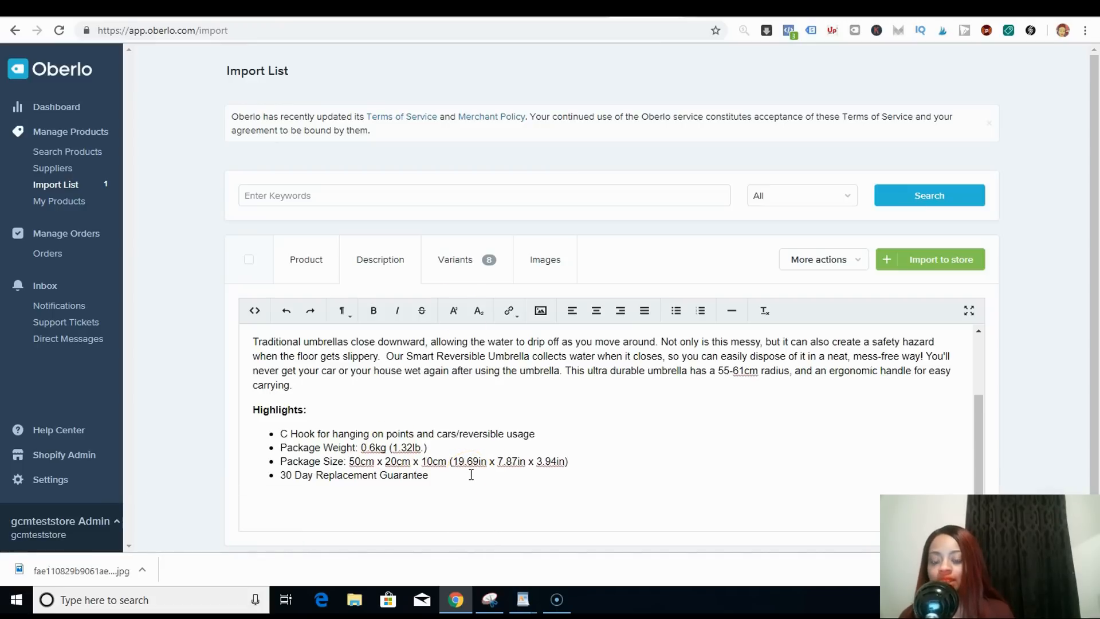
left_click(254, 406)
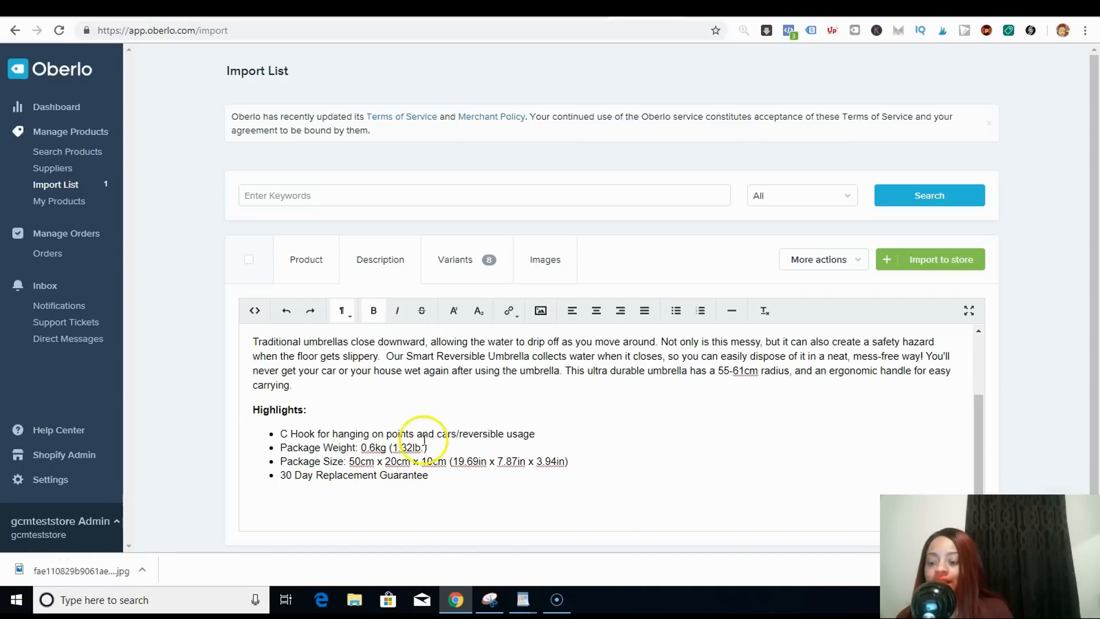
right_click(440, 481)
left_click(441, 481)
key("Return")
key("Return")
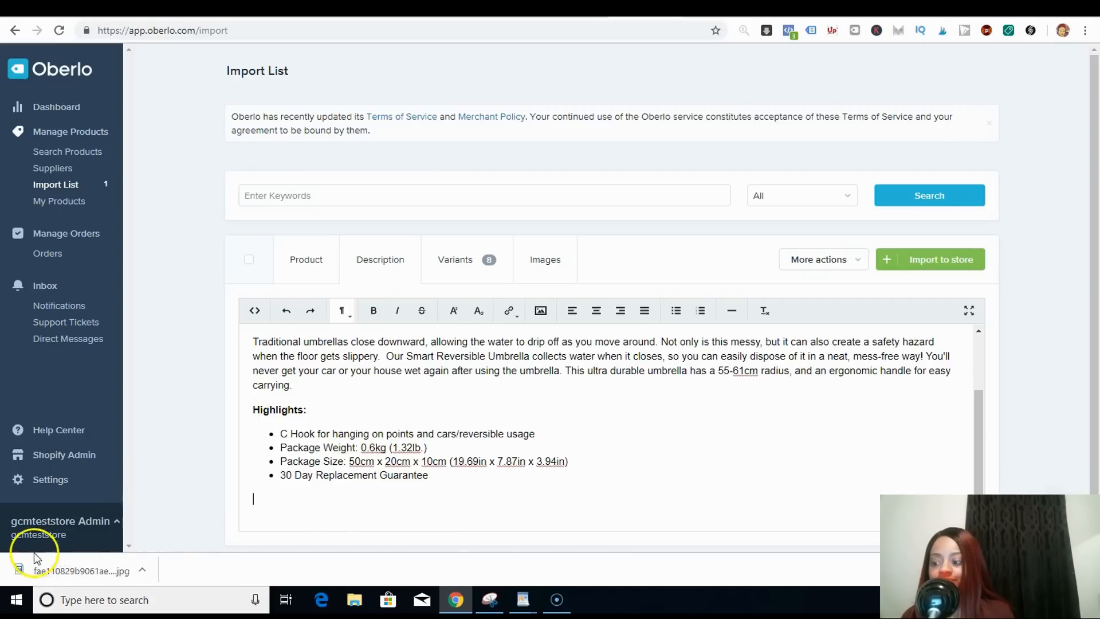
- Add the assorted-colours umbrella product image at the end of the description
scroll(981, 385, "up", 3)
left_click_drag(977, 370, 976, 506)
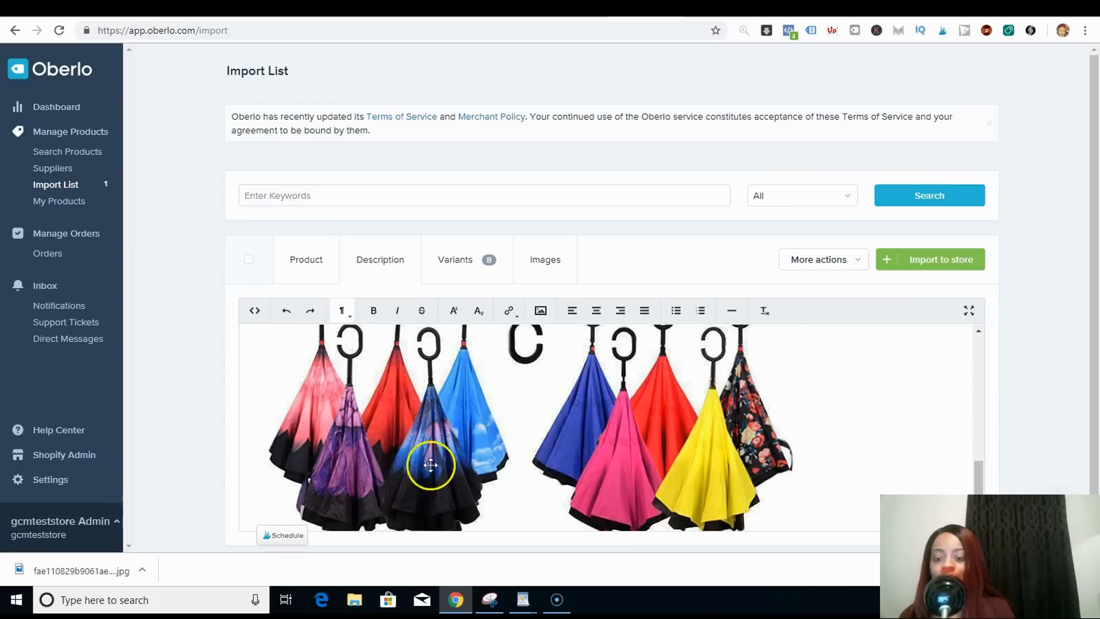
left_click(984, 471)
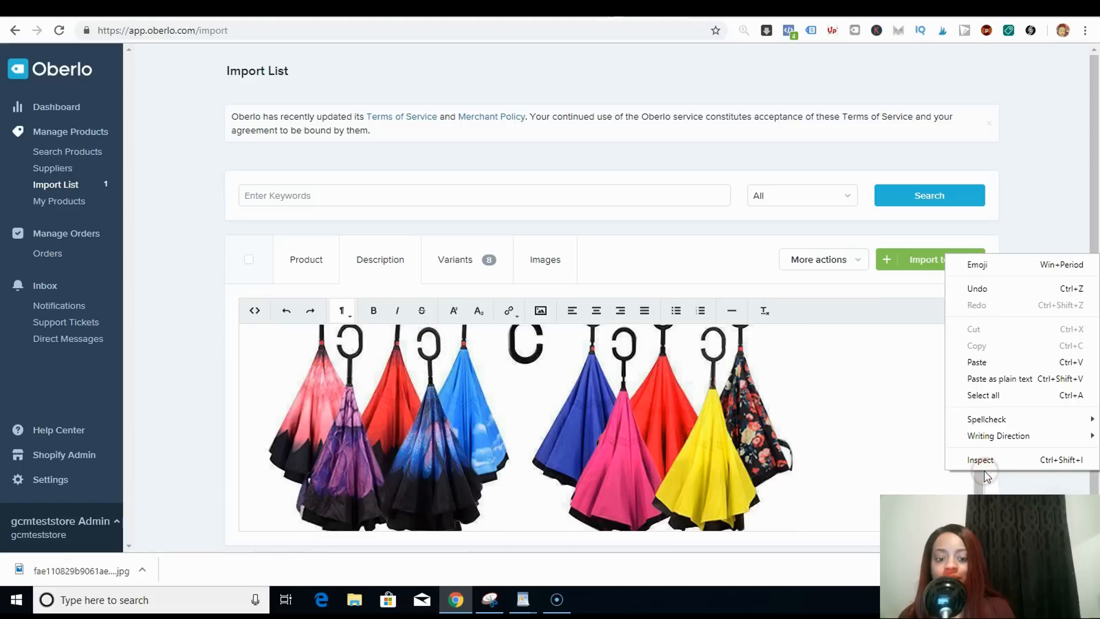
left_click(984, 471)
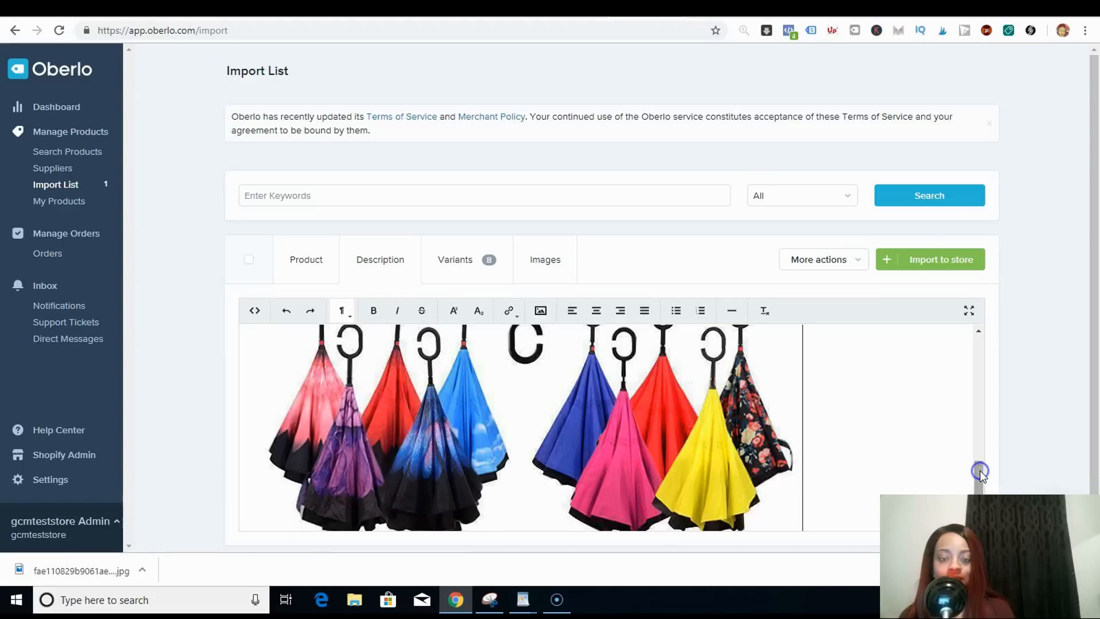
left_click_drag(980, 472, 980, 500)
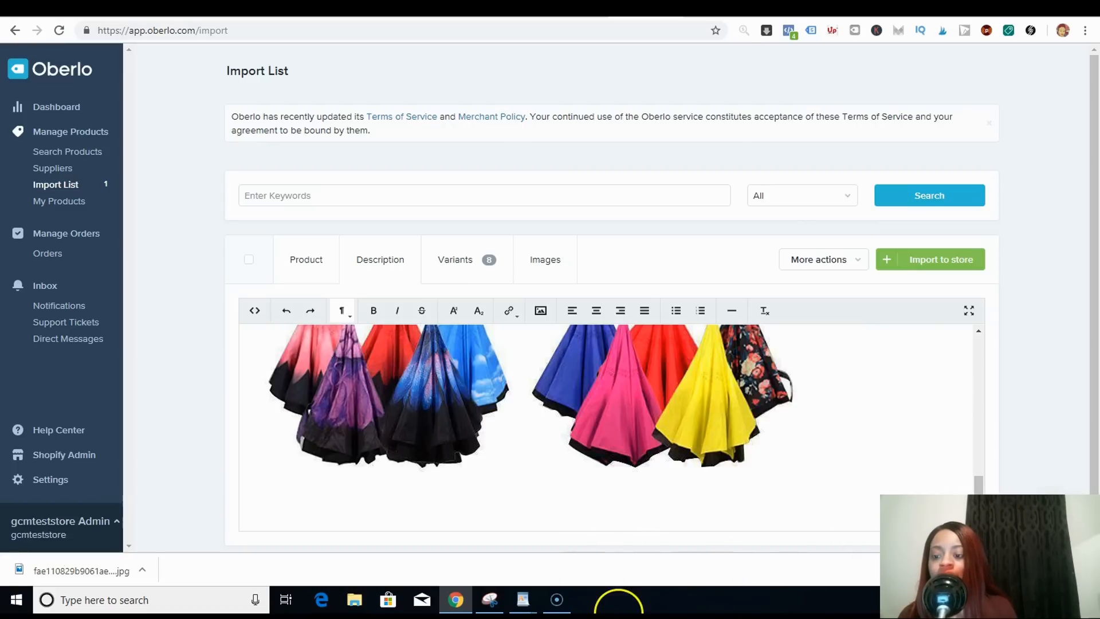
- Copy all the guarantee and shipping text from the WordPad document and paste it at the end of the description
left_click(521, 599)
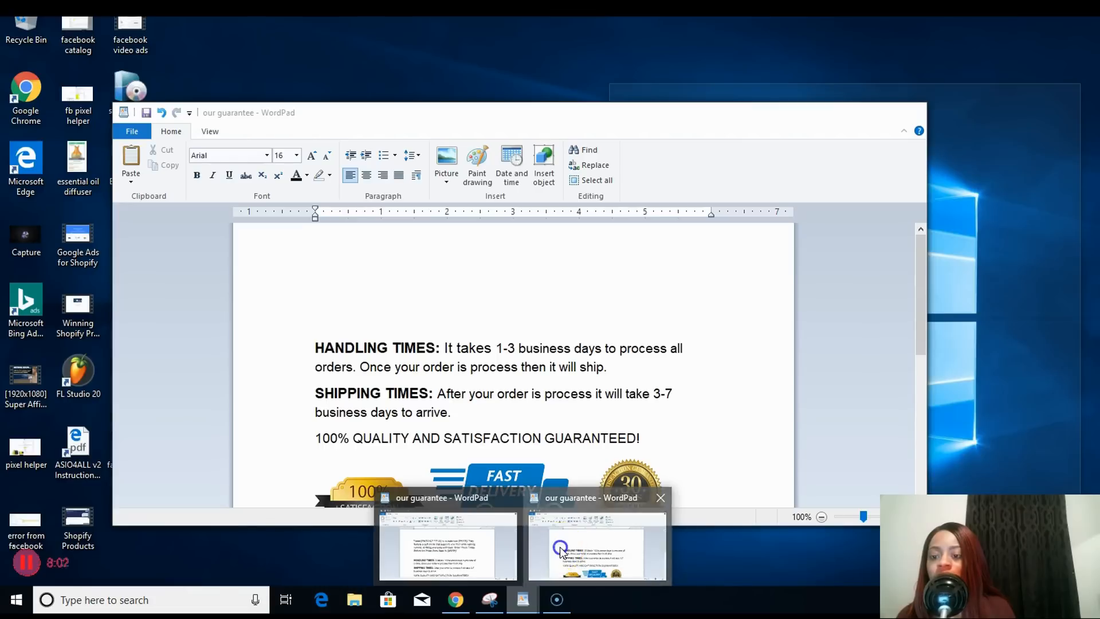
left_click(561, 547)
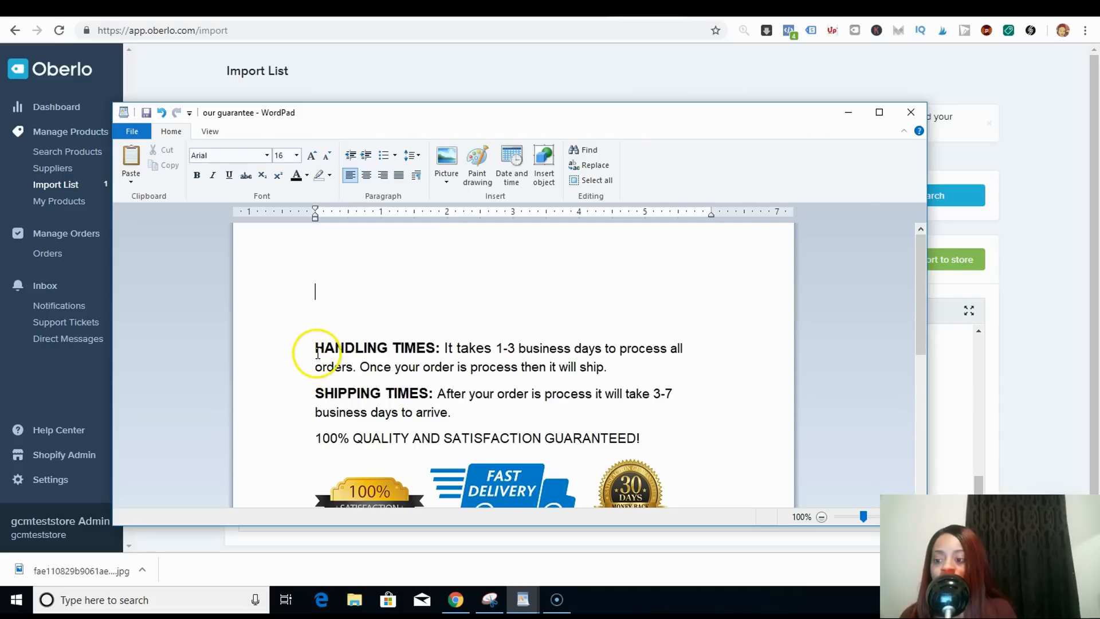
left_click(315, 354)
right_click(359, 393)
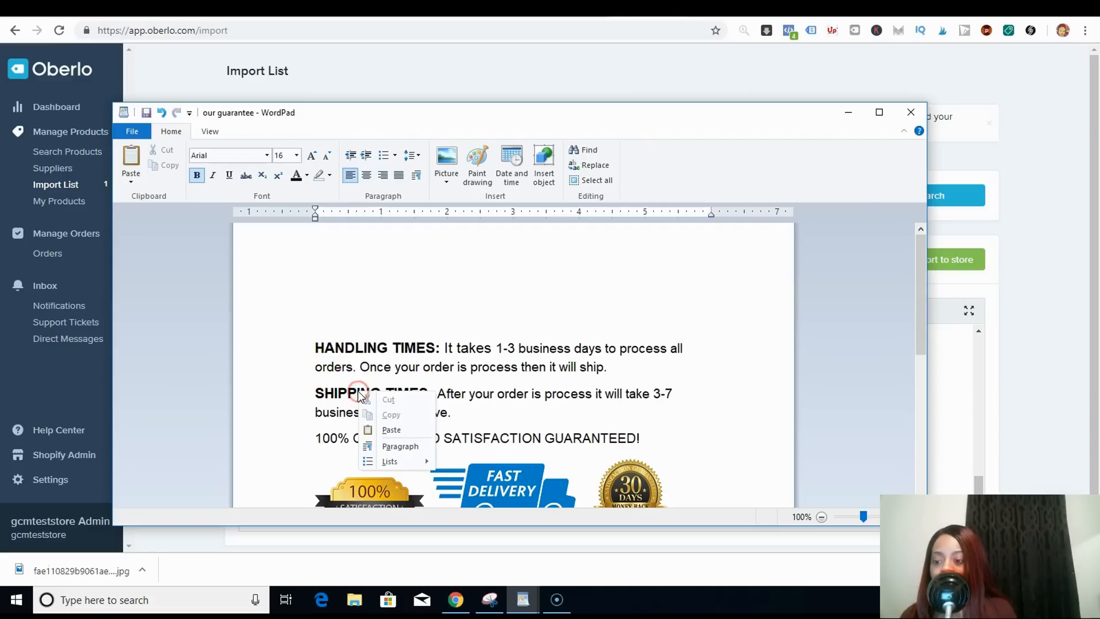
right_click(317, 344)
left_click(316, 344)
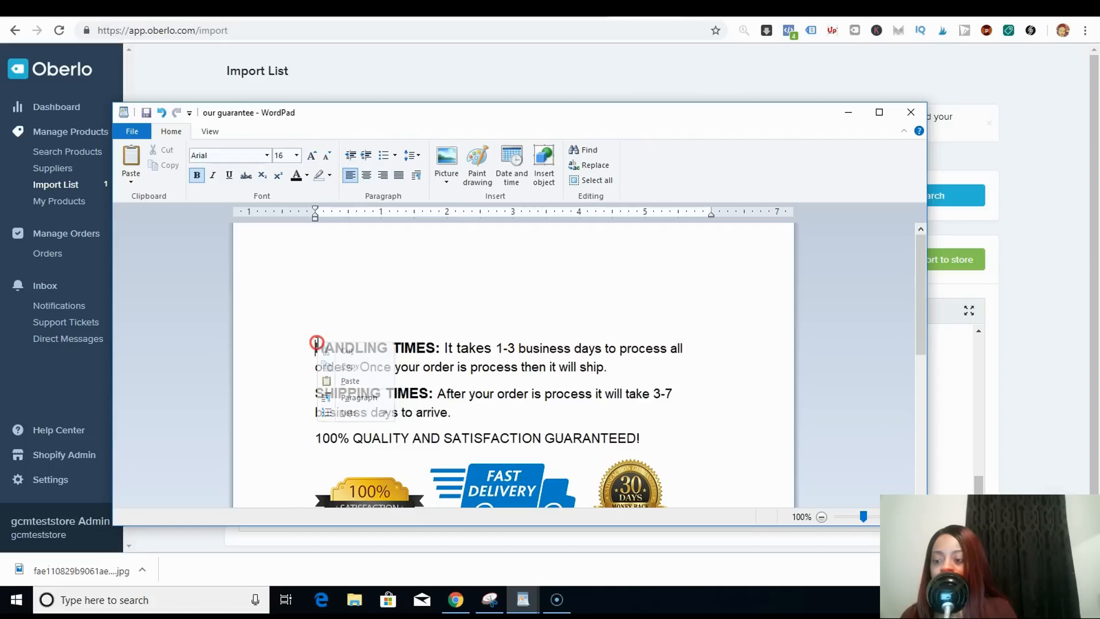
left_click(417, 385)
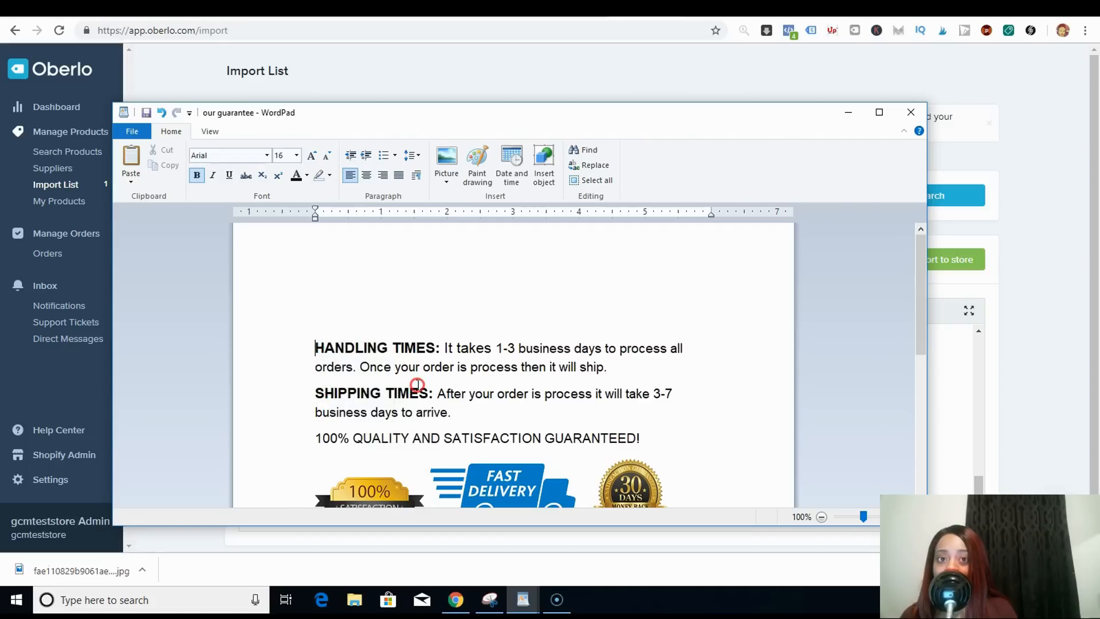
right_click(416, 385)
right_click(418, 387)
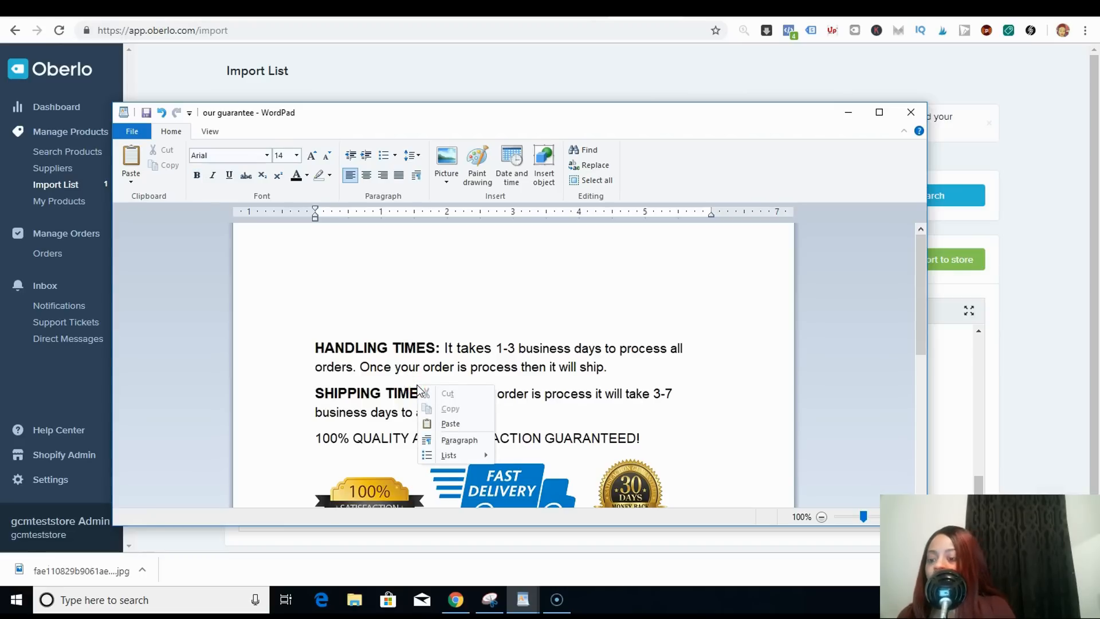
left_click(389, 346)
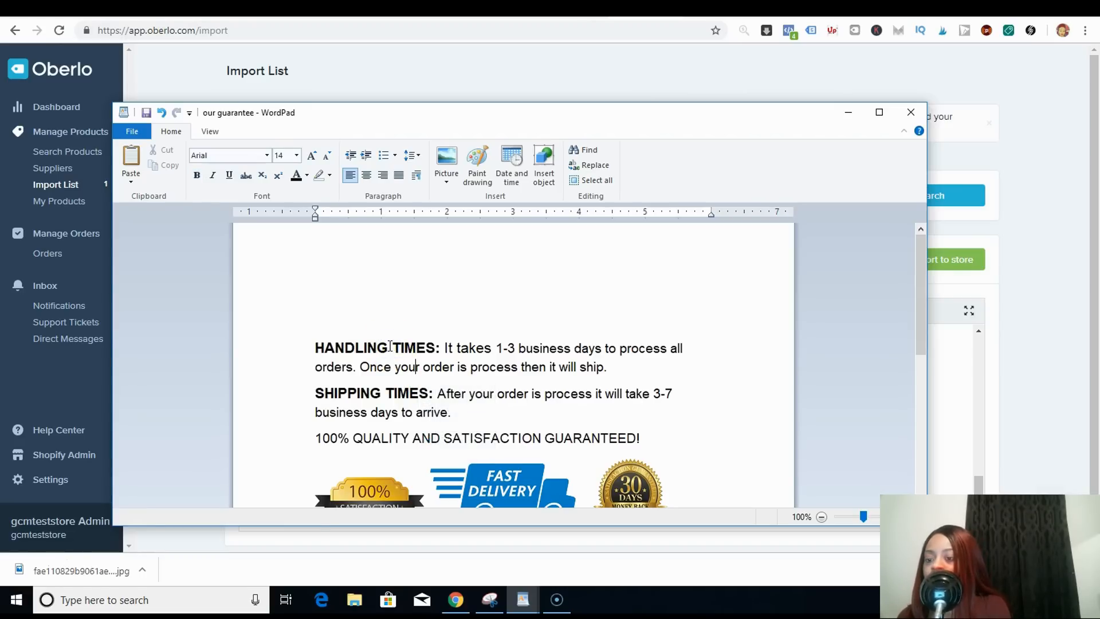
key("ctrl+a")
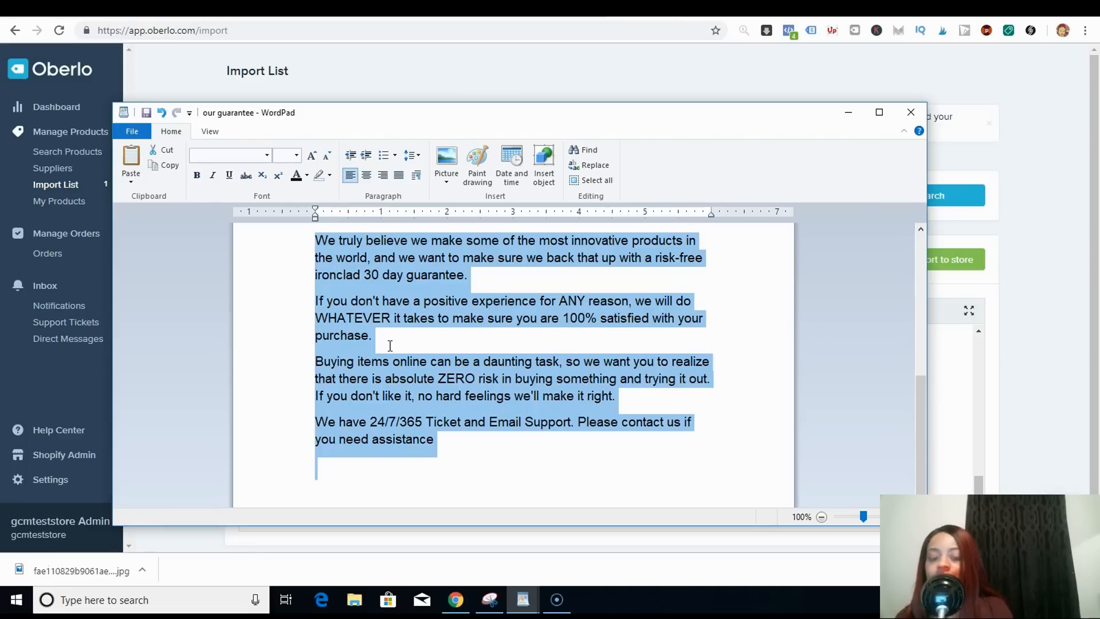
left_click(986, 485)
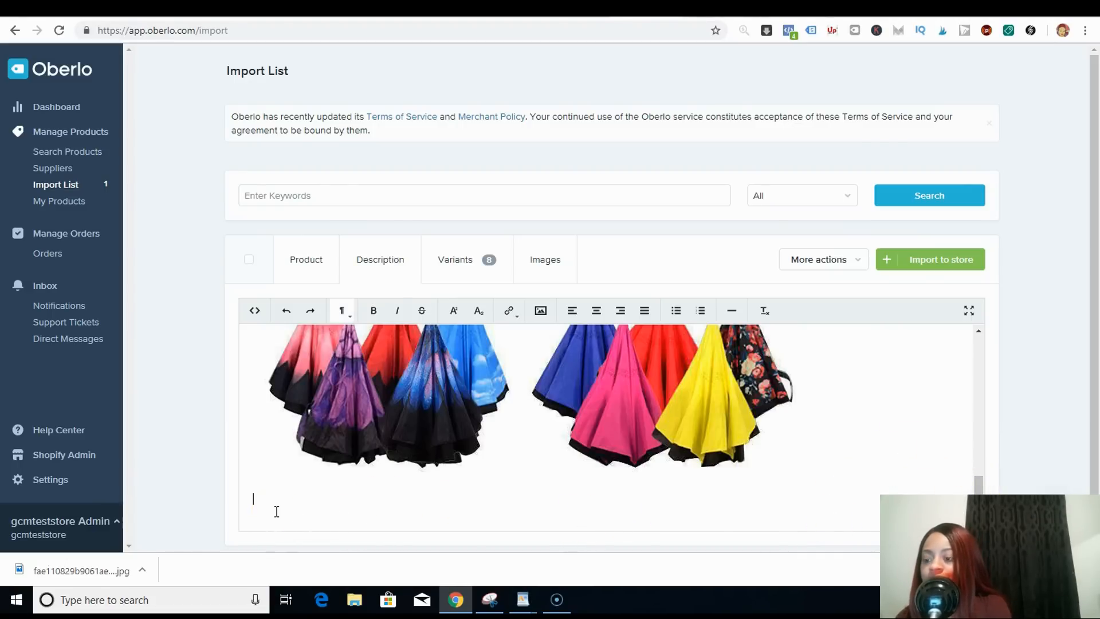
type("OUR GUARANTEE We truly believe we make some of the most innovative products in the world, and we want to make sure we back that up with a risk-free ironclad 30 day guarantee. If you don't have a positive experience for ANY reason, we will do WHATEVER it takes to make sure you are 100% satisfied with your purchase. Buying items online can be a daunting task, so we want you to realize that there is absolute ZERO risk in buying something and trying it out. If you don't like it, no hard feelings we'll make it right. We have 24/7/365 Ticket and Email Support. Please contact us if you need assistance")
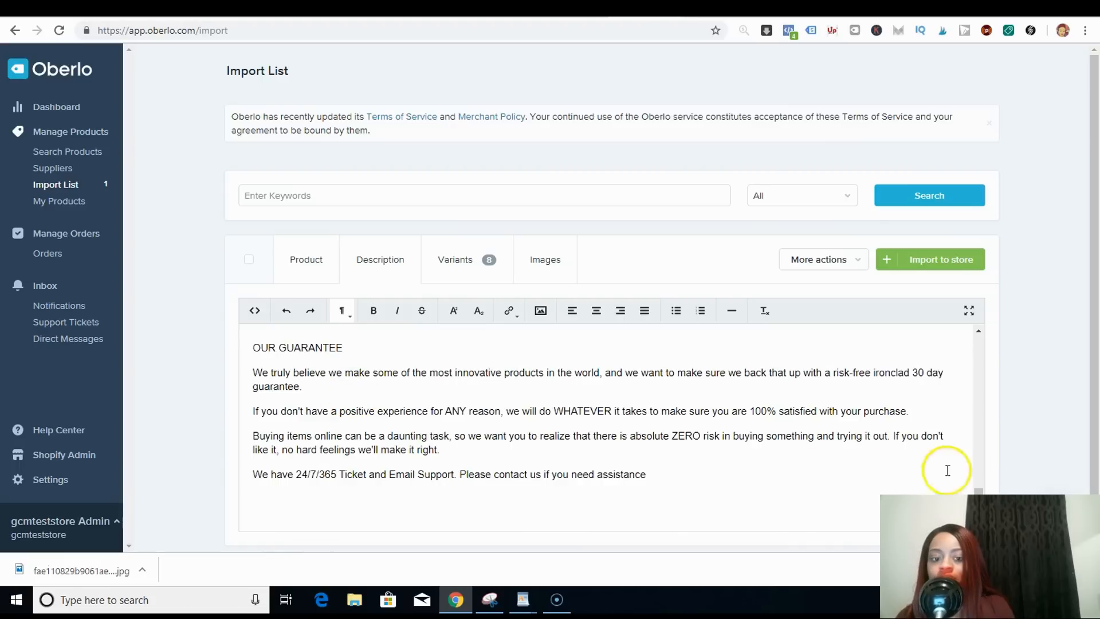
- Review the pasted guarantee text in the description and the badge images in the WordPad document
mouse_move(978, 491)
left_mouse_down()
mouse_move(982, 466)
mouse_move(985, 479)
left_mouse_up()
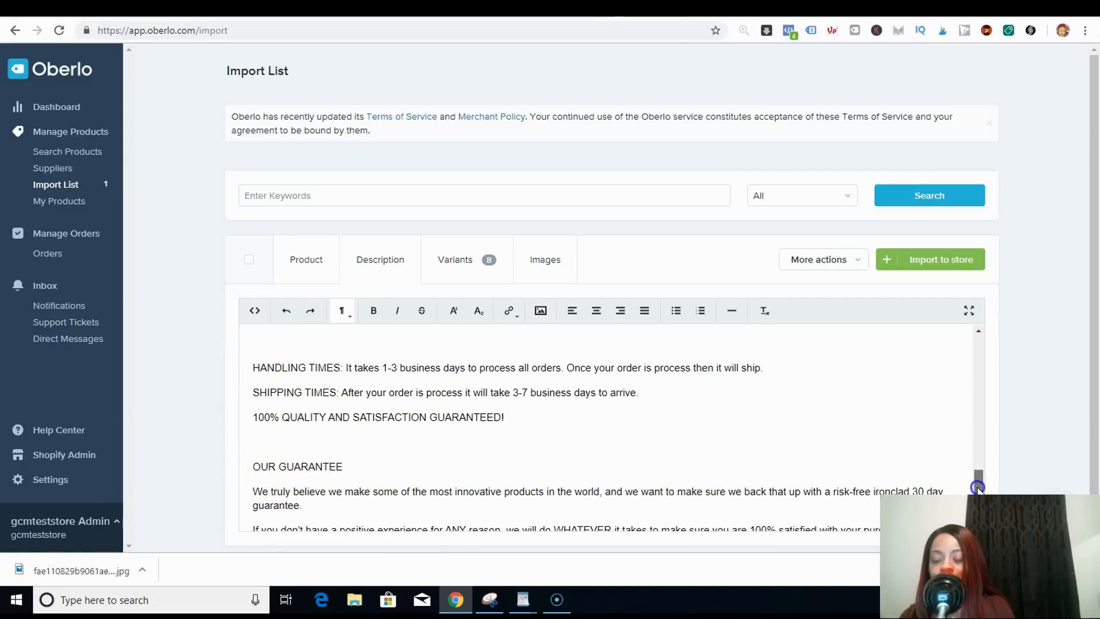
scroll(978, 483, "down", 2)
scroll(978, 484, "down", 1)
scroll(985, 467, "up", 6)
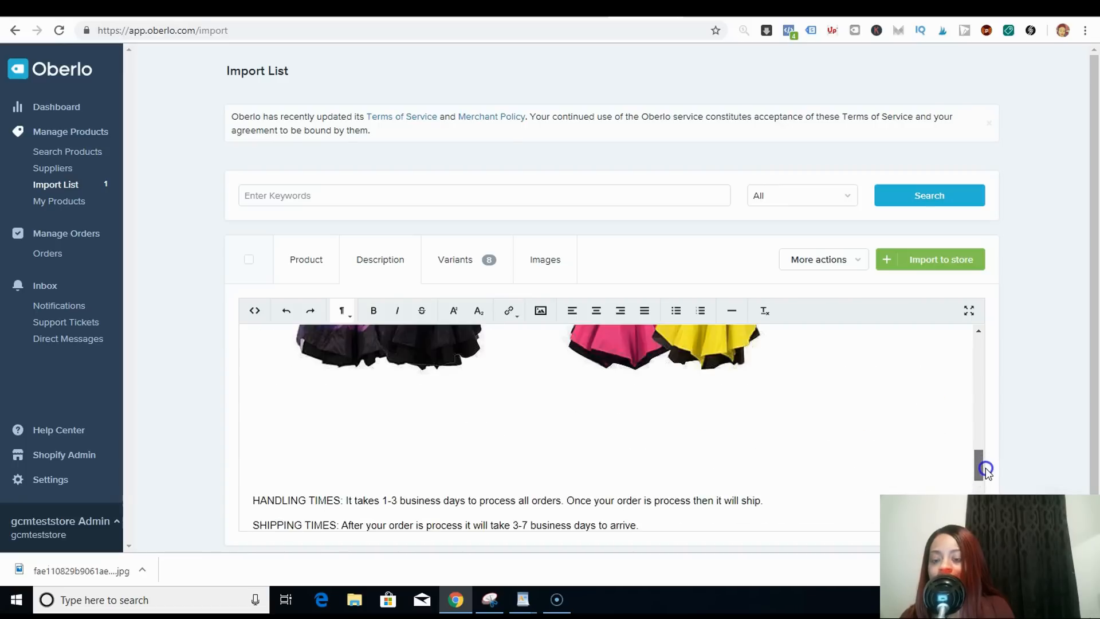
scroll(981, 483, "down", 2)
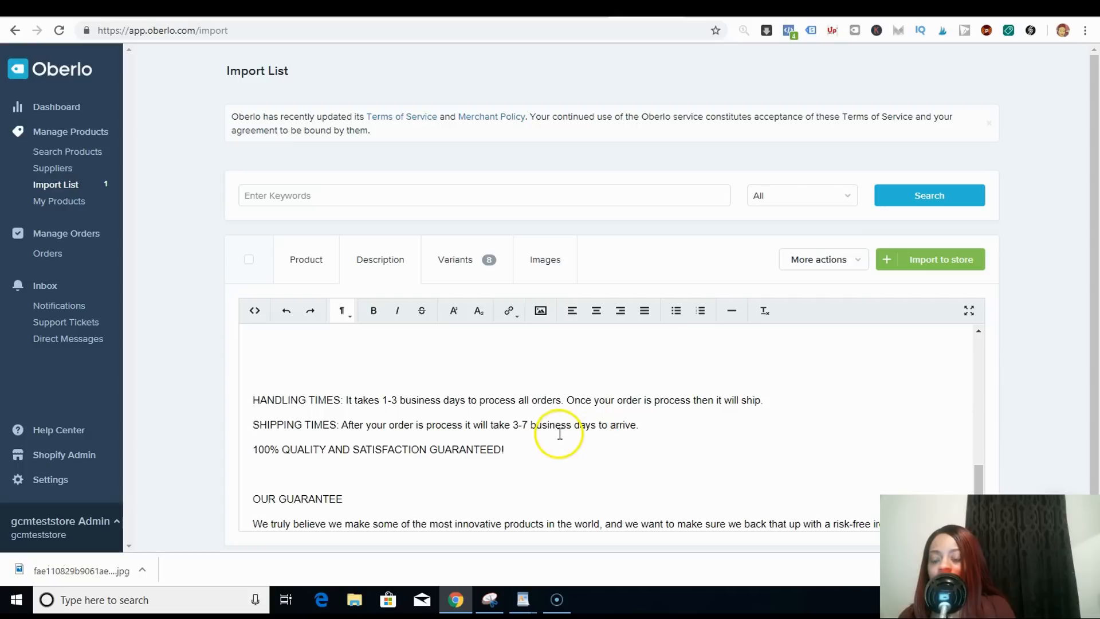
left_click(516, 447)
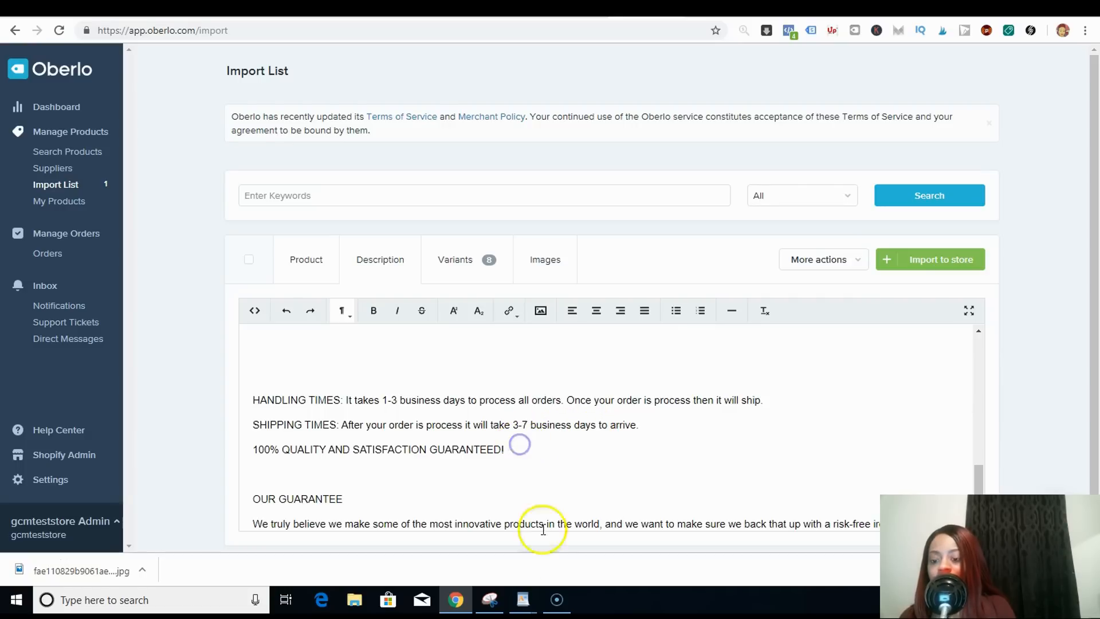
mouse_move(524, 603)
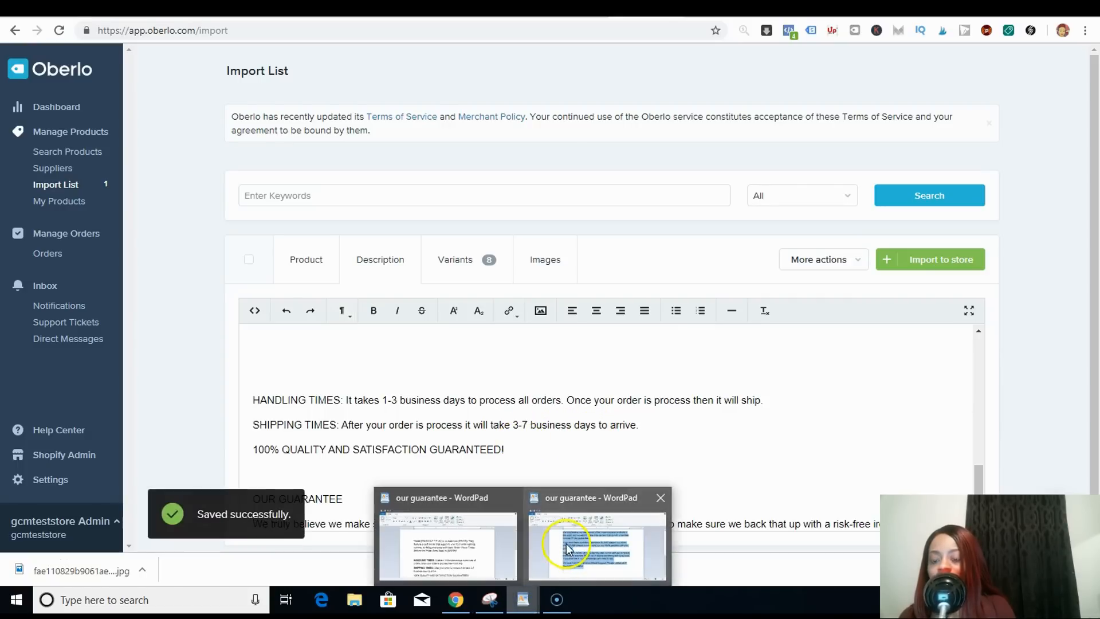
left_click(568, 547)
left_click_drag(920, 408, 941, 340)
left_click(511, 364)
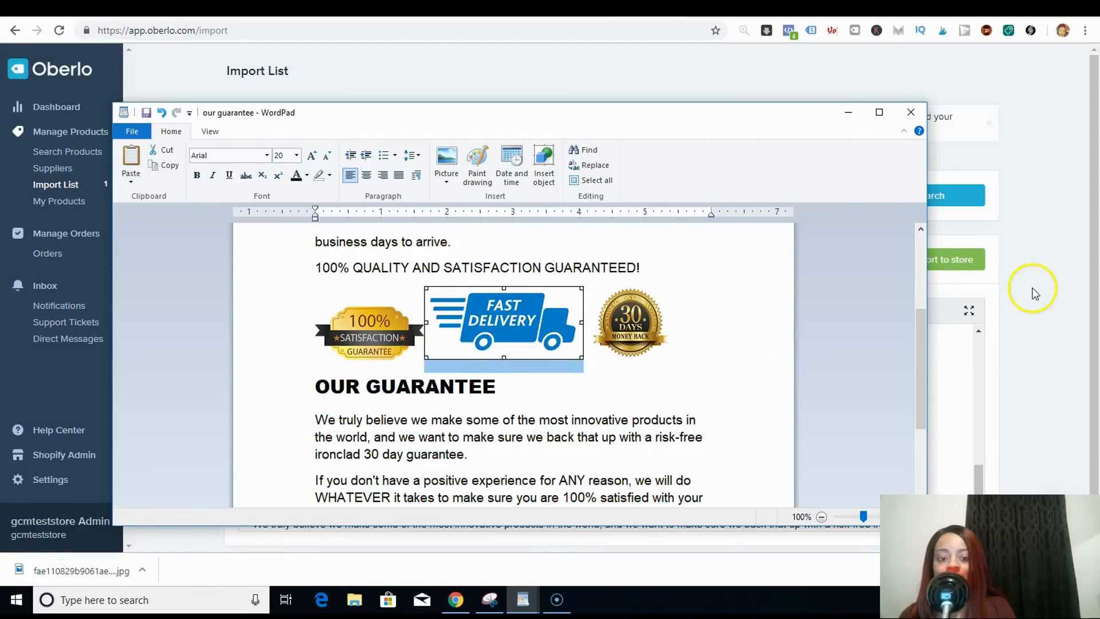
left_click(1019, 342)
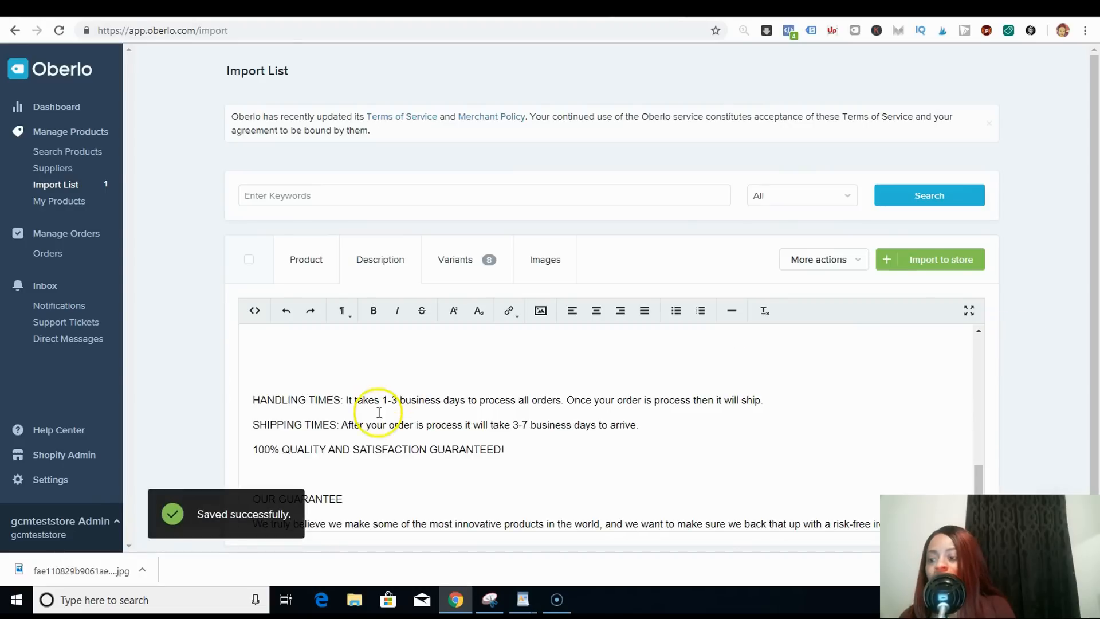
- Copy the image address of a trust badge graphic from the Google Images results for 'trust badge png'
left_click(270, 469)
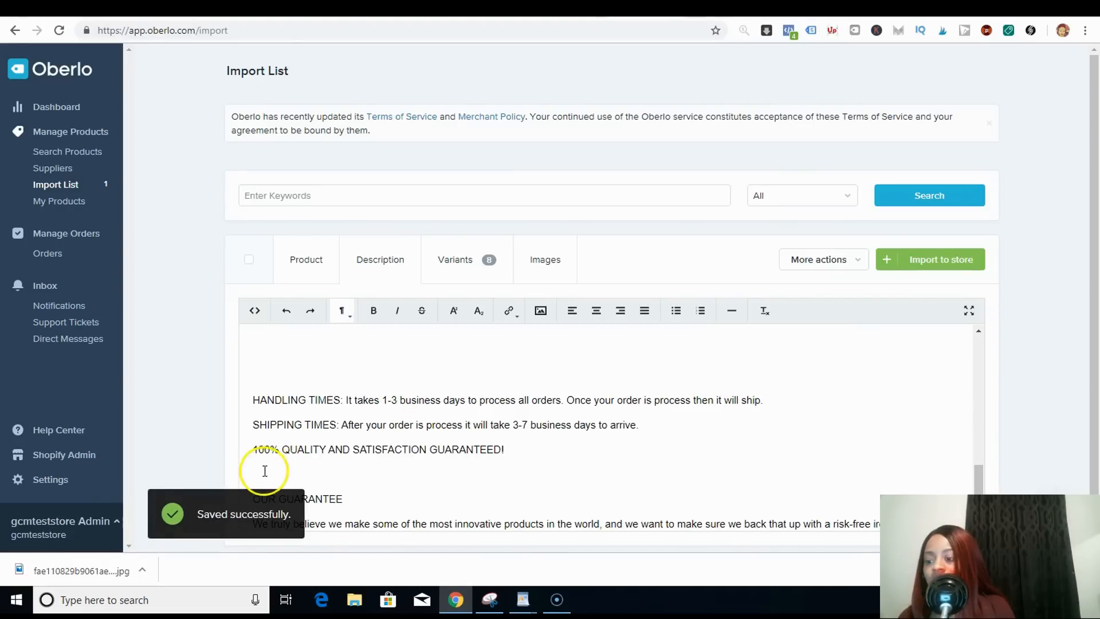
left_click(257, 471)
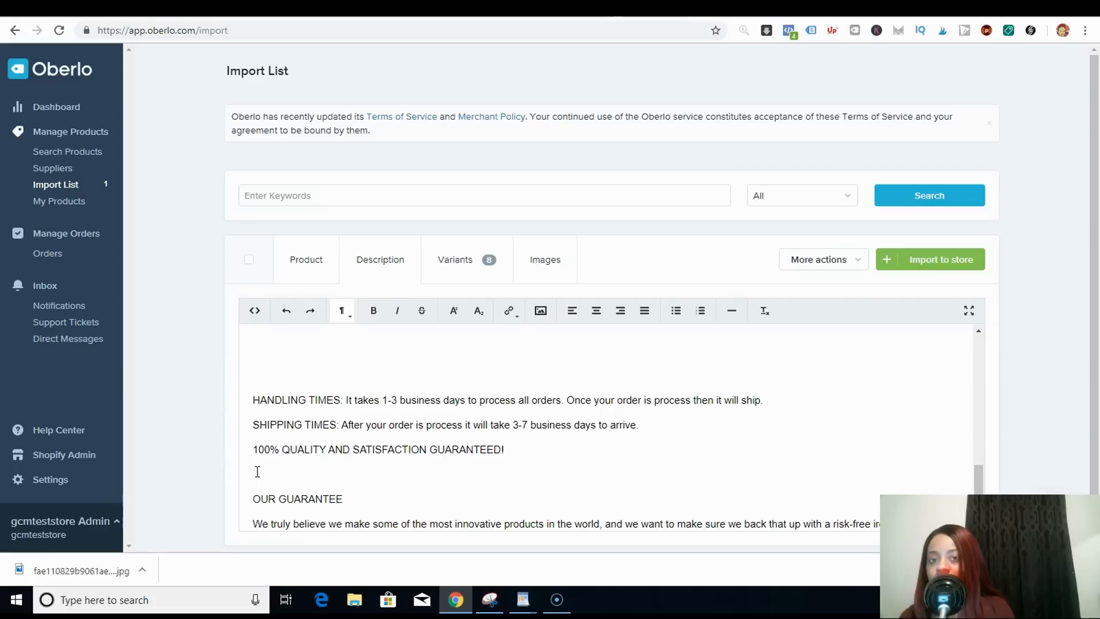
left_click(542, 311)
left_click(563, 381)
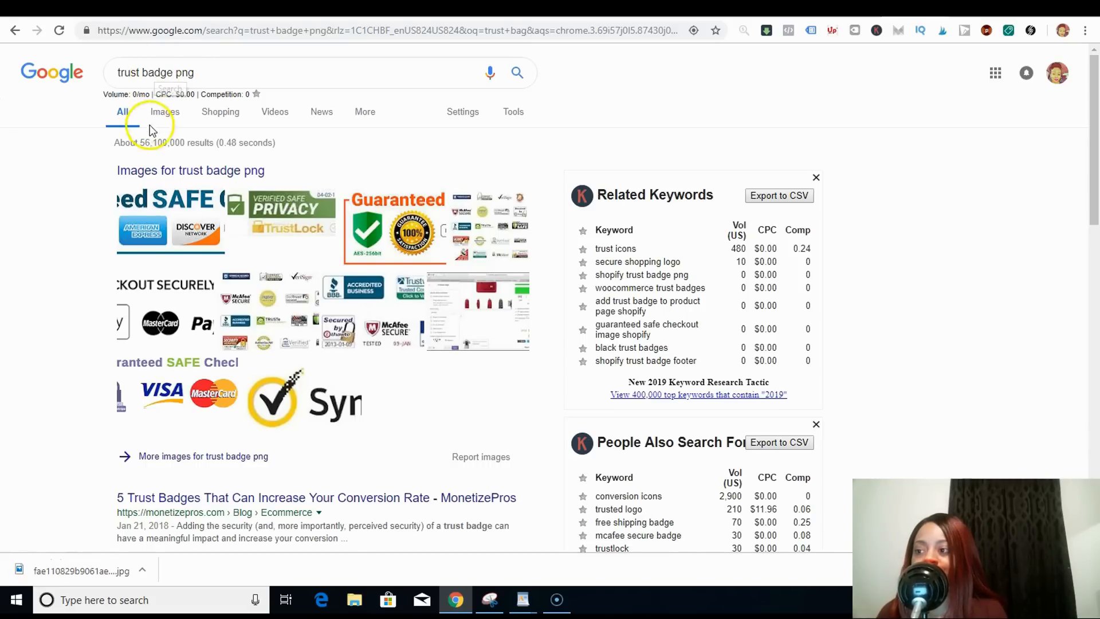
left_click(166, 117)
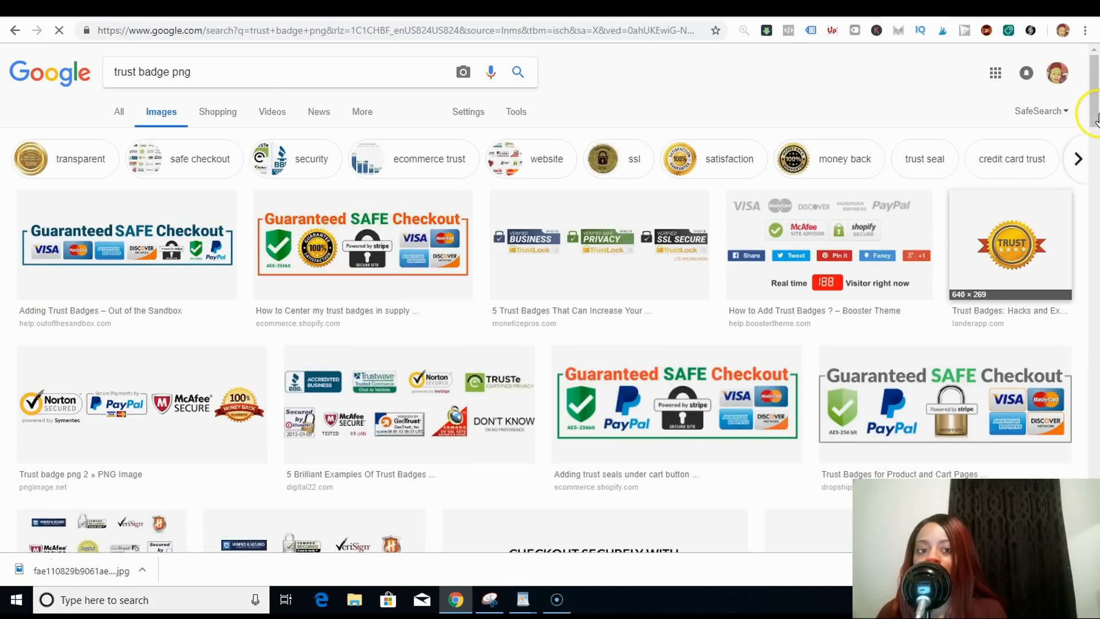
left_click_drag(1093, 115, 1082, 223)
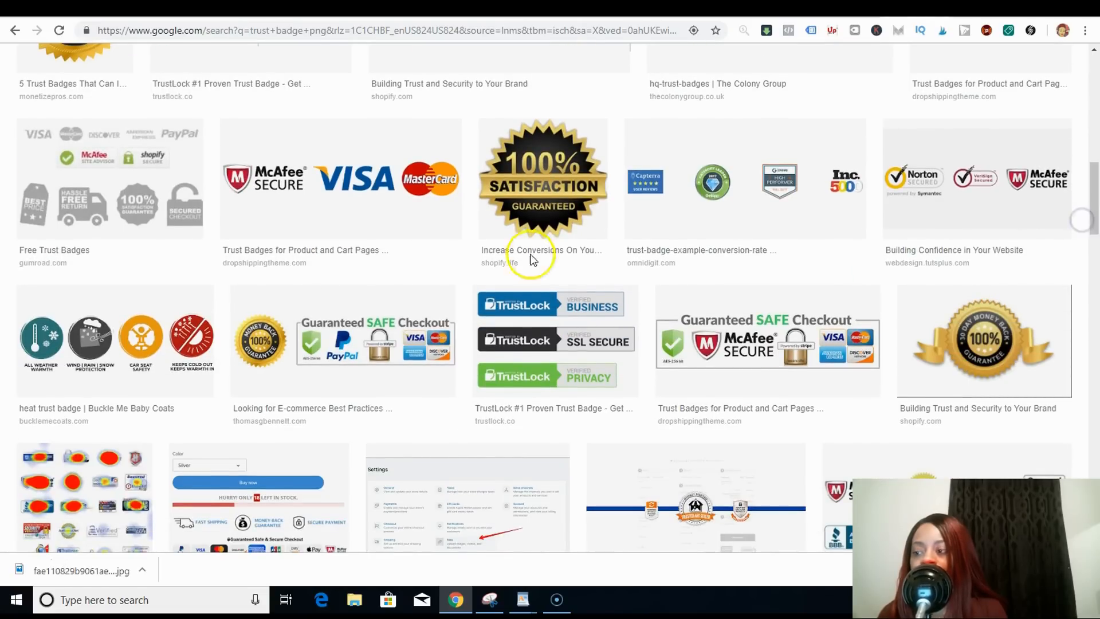
left_click(95, 163)
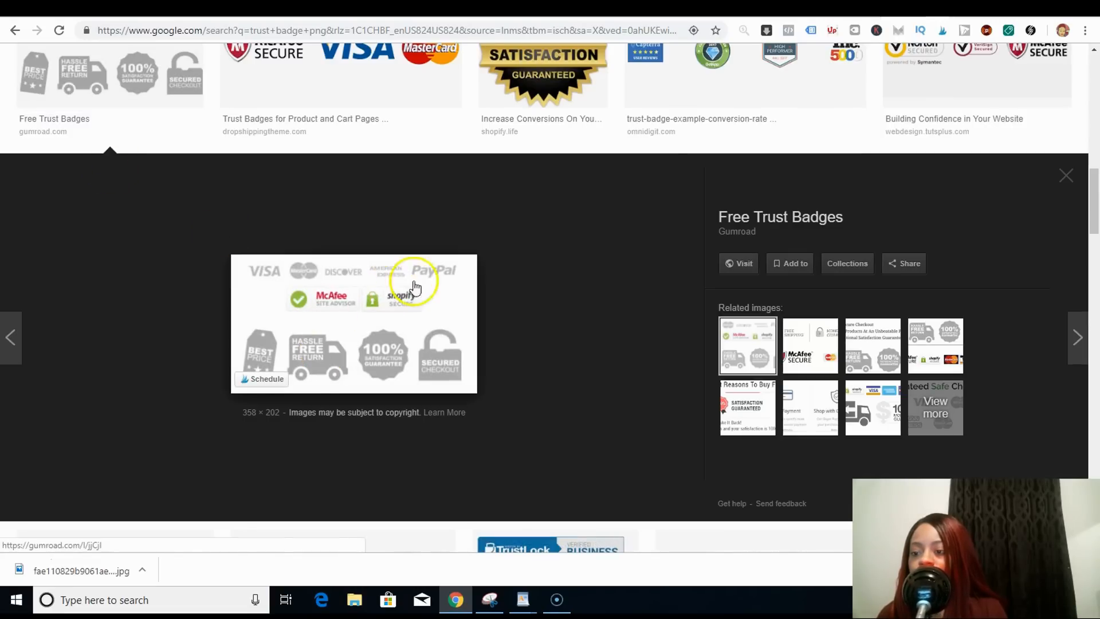
left_click(405, 299)
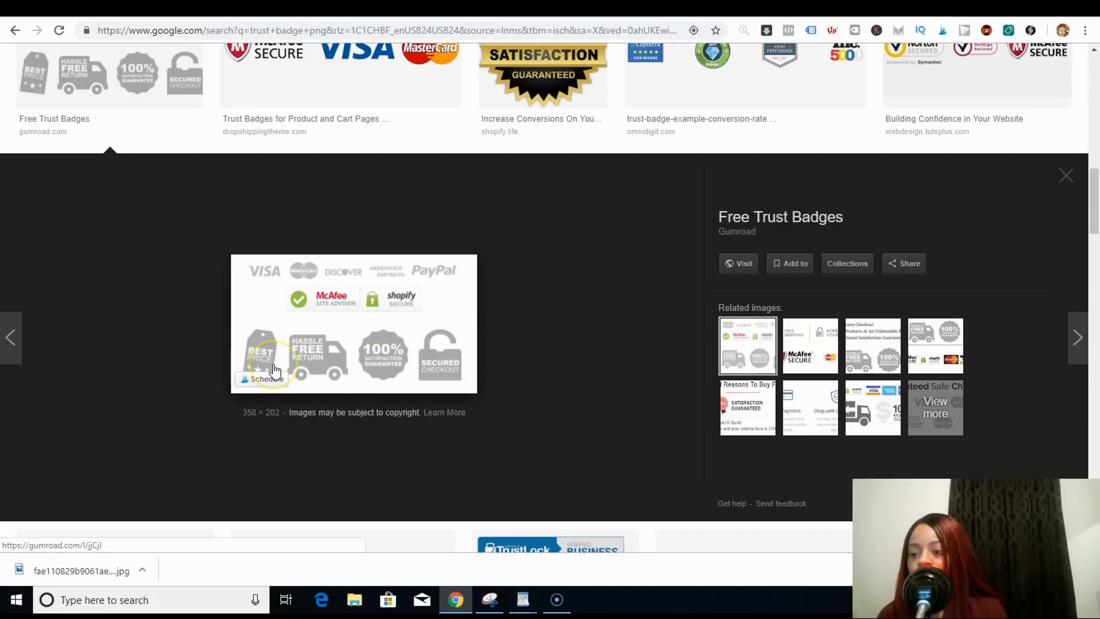
left_click(446, 281)
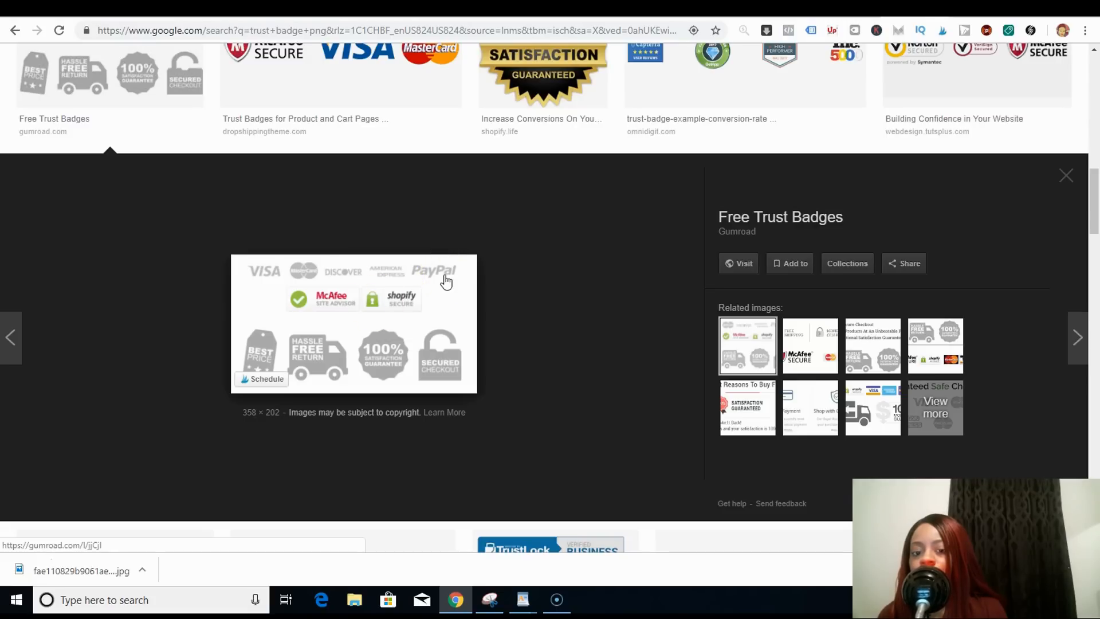
left_click(879, 408)
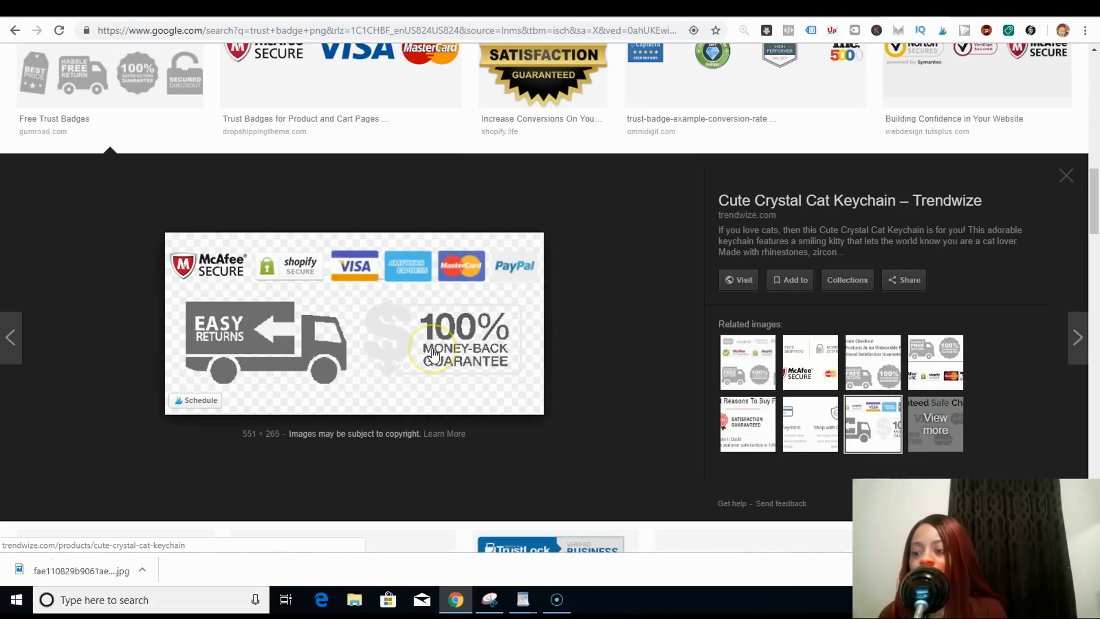
right_click(433, 312)
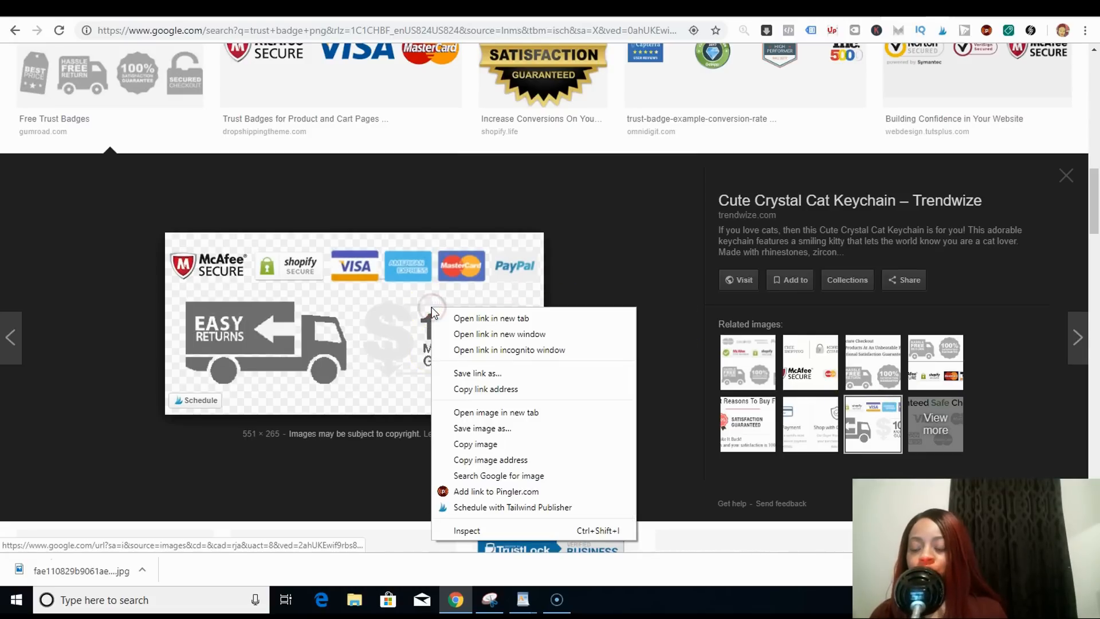
left_click(544, 456)
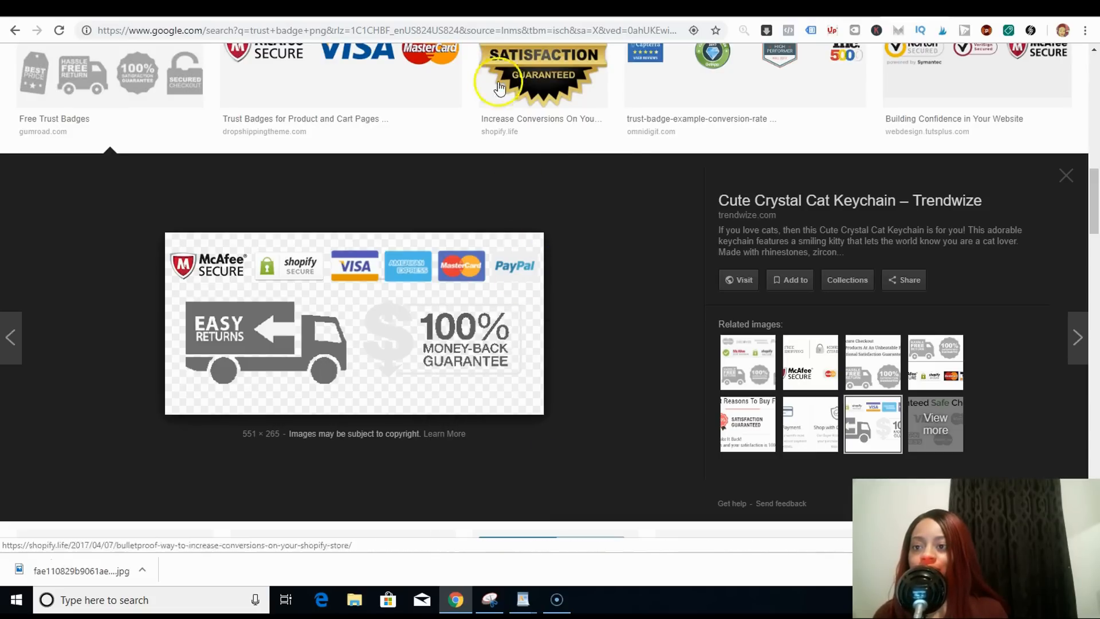
- Insert the copied trust badge image URL below the '100% QUALITY AND SATISFACTION GUARANTEED!' line
left_click(258, 9)
left_click(540, 311)
right_click(578, 381)
left_click(578, 382)
right_click(578, 381)
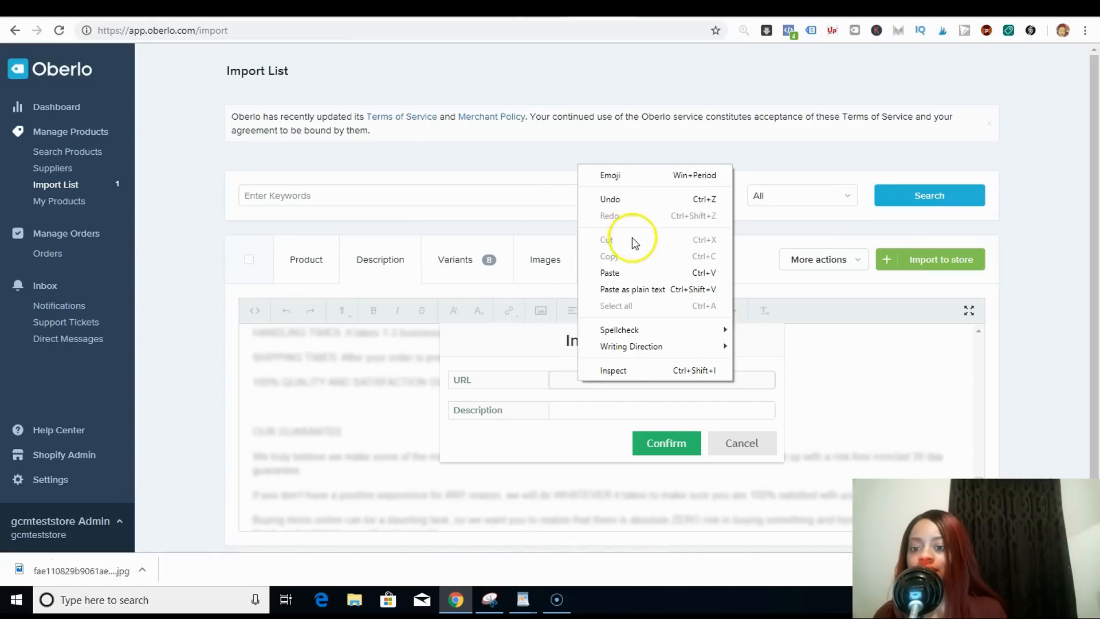
left_click(623, 273)
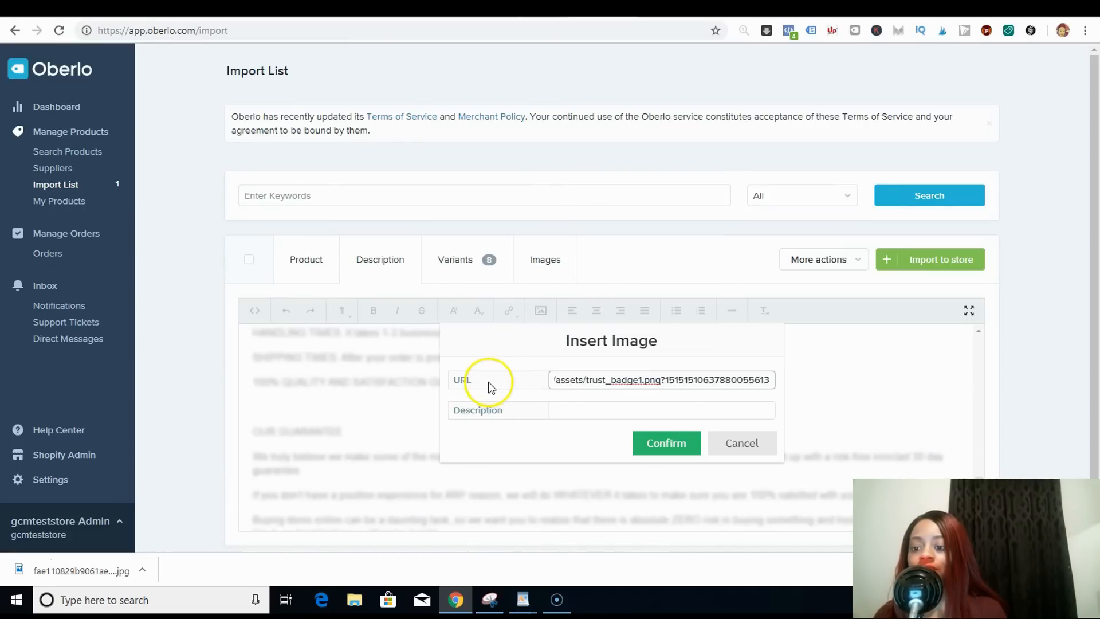
left_click(669, 400)
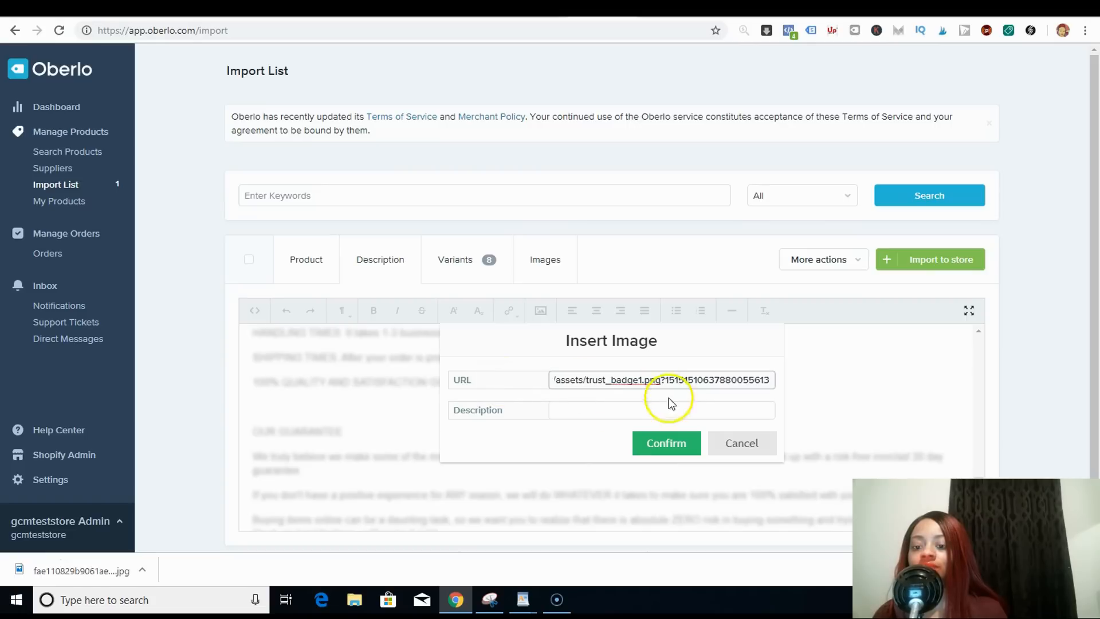
right_click(669, 444)
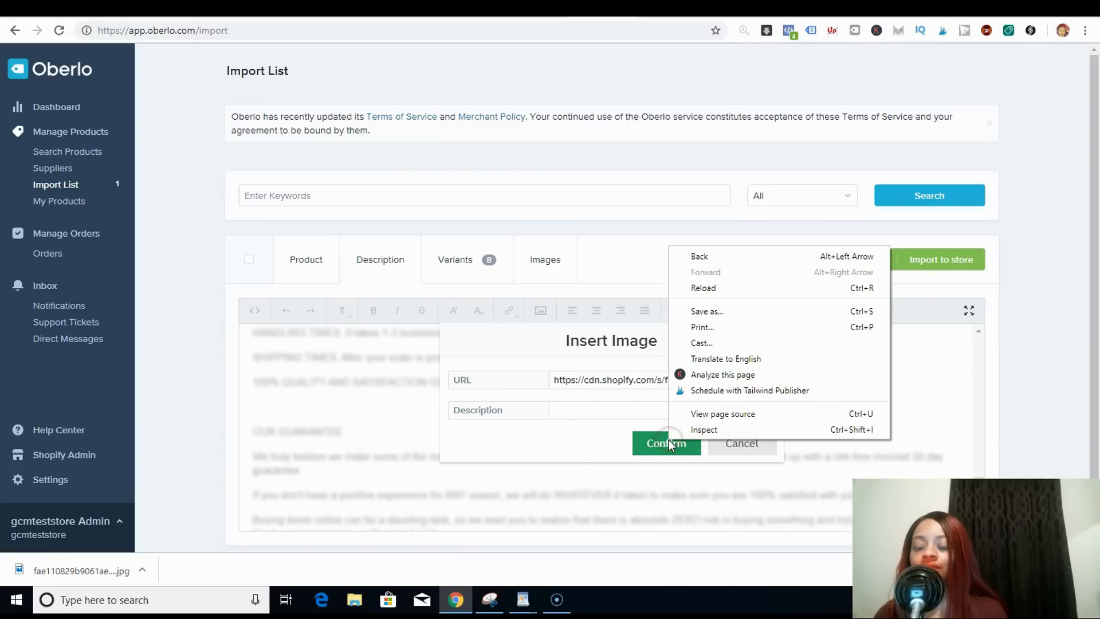
left_click(668, 443)
left_click(668, 443)
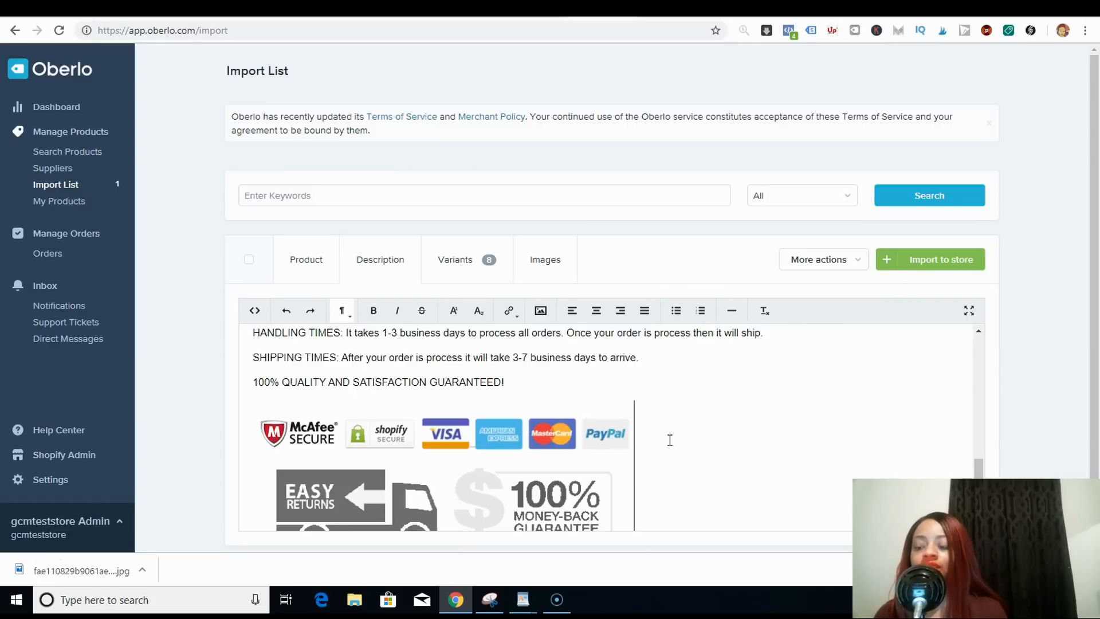
- Bold the handling times, shipping times and quality guarantee lines in the description
left_click_drag(509, 383, 246, 346)
left_click_drag(275, 381, 226, 412)
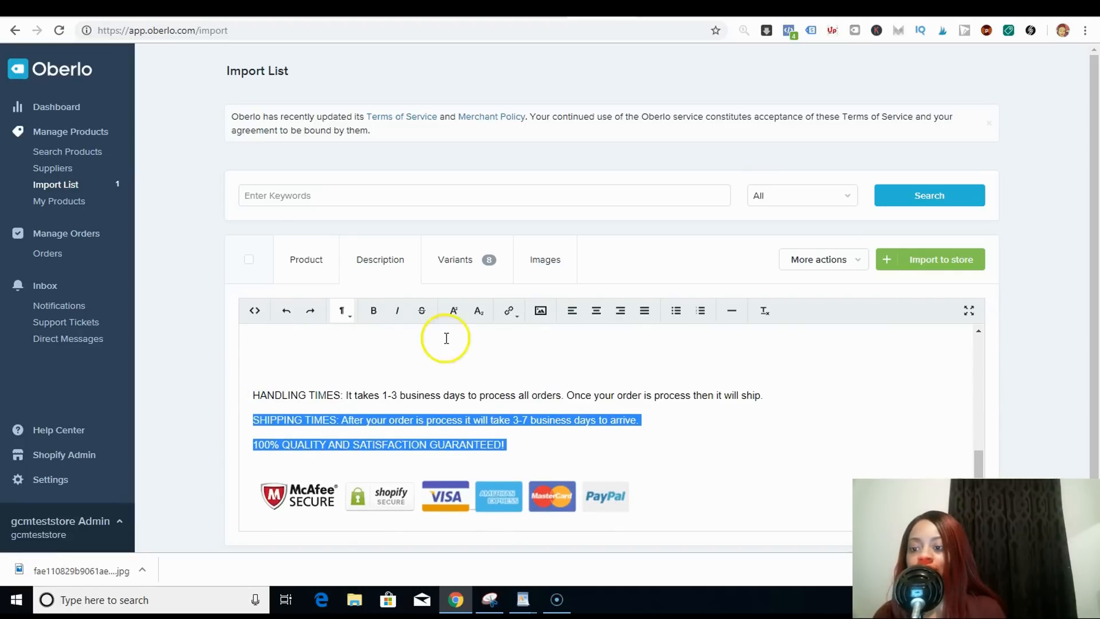
left_click(376, 313)
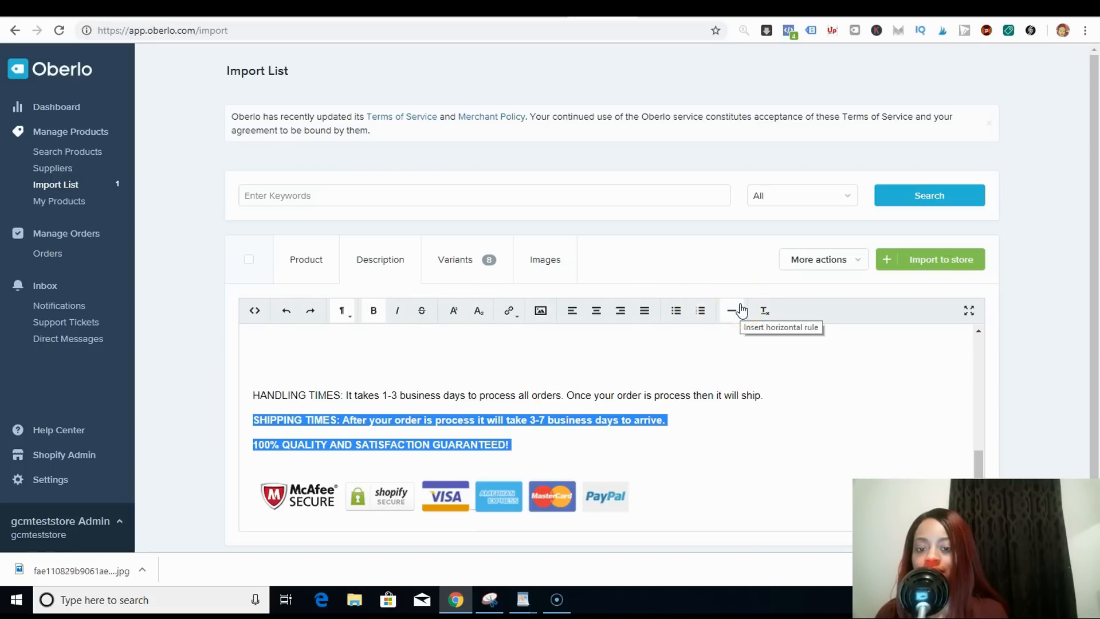
left_click(555, 450)
left_click(773, 395)
right_click(433, 405)
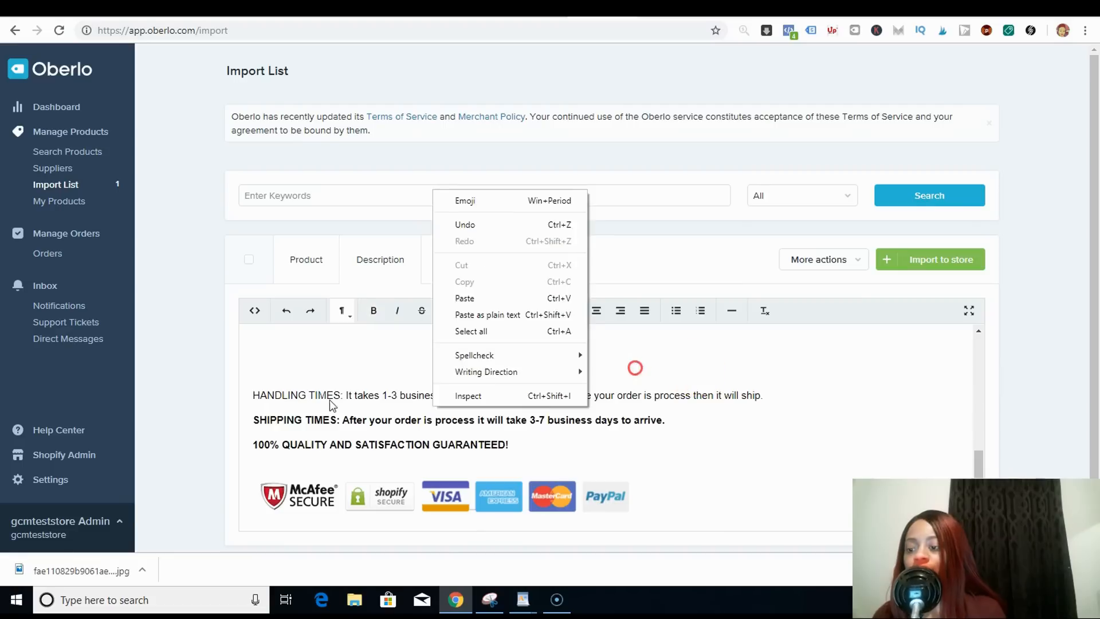
left_click(421, 411)
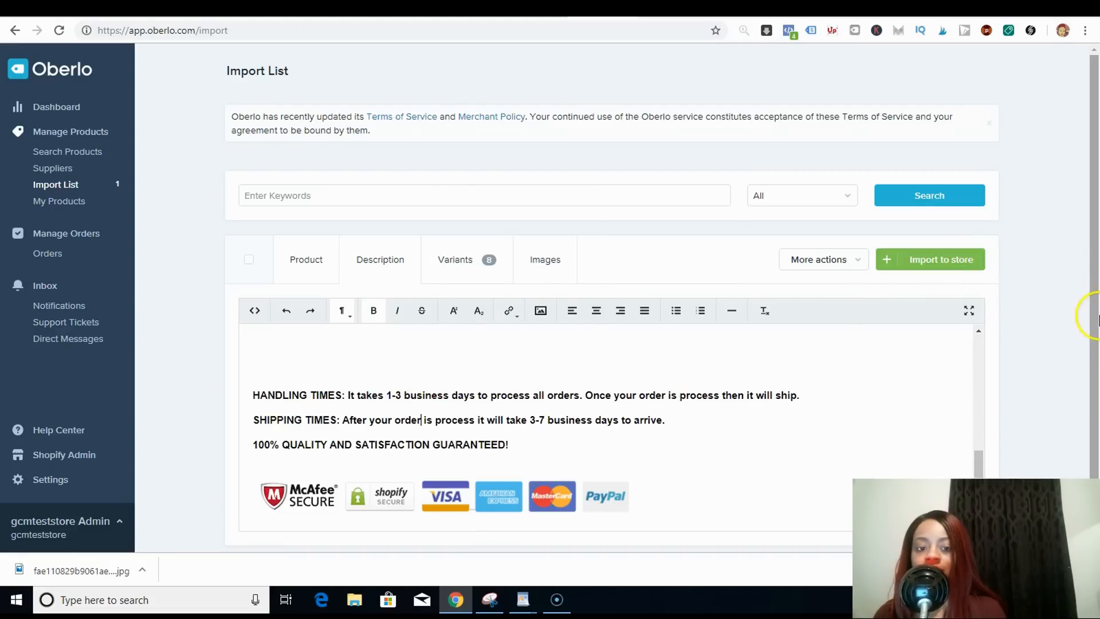
left_click_drag(1094, 332, 1096, 388)
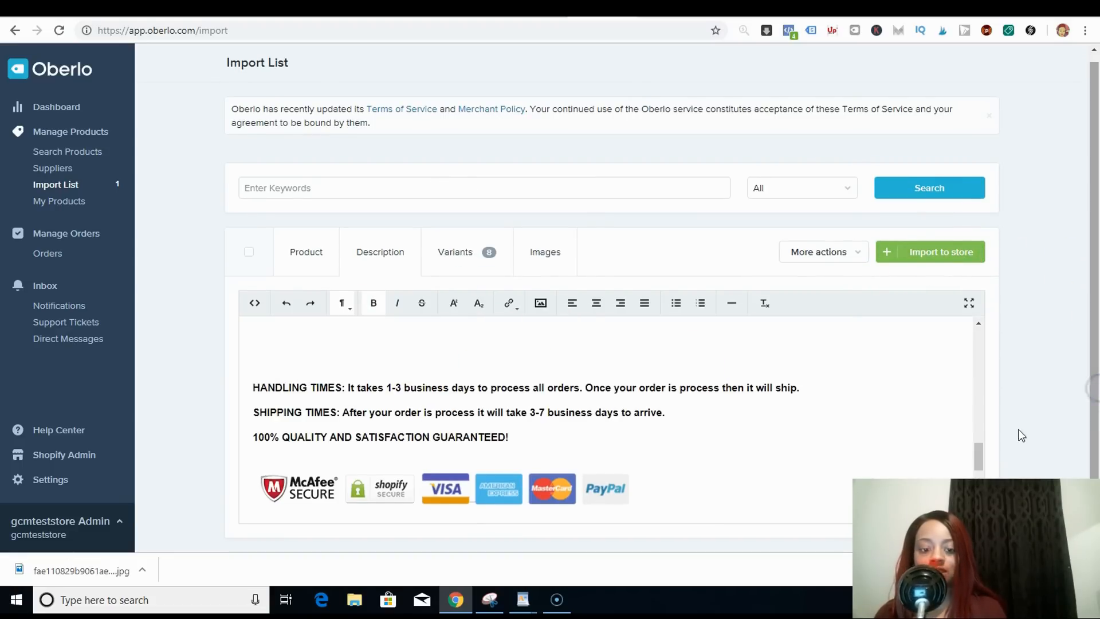
left_click_drag(978, 456, 968, 333)
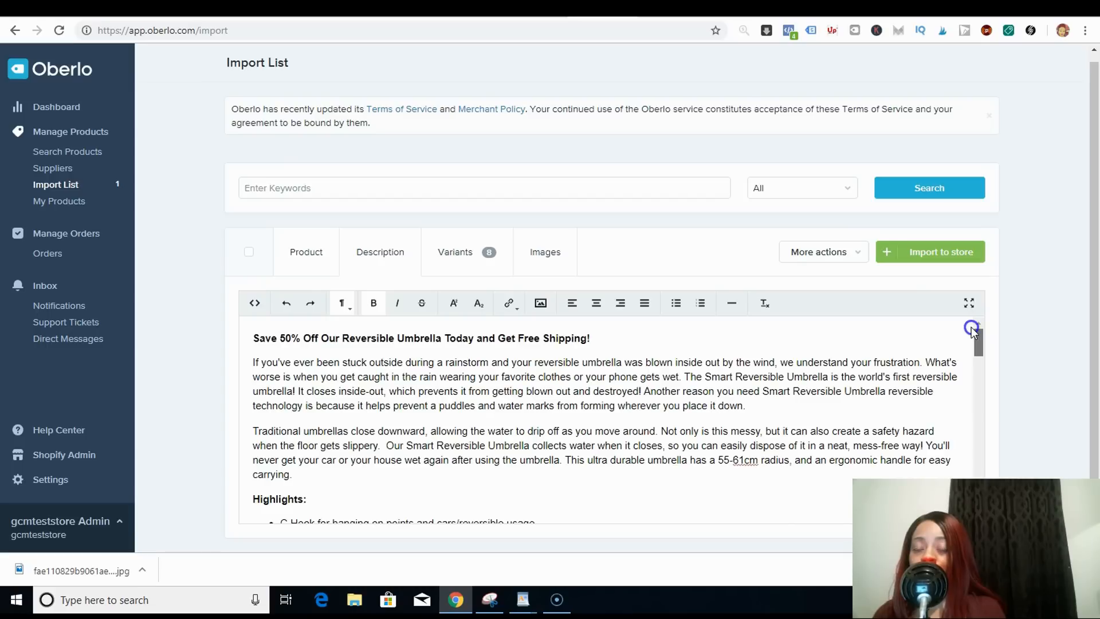
left_click_drag(970, 330, 976, 463)
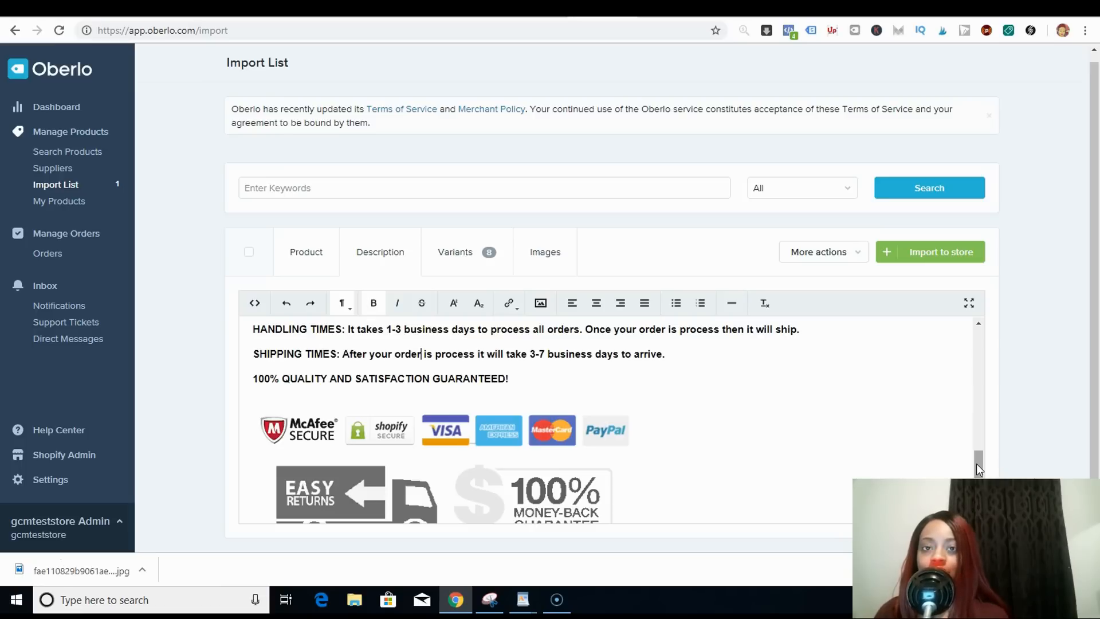
left_click(21, 559)
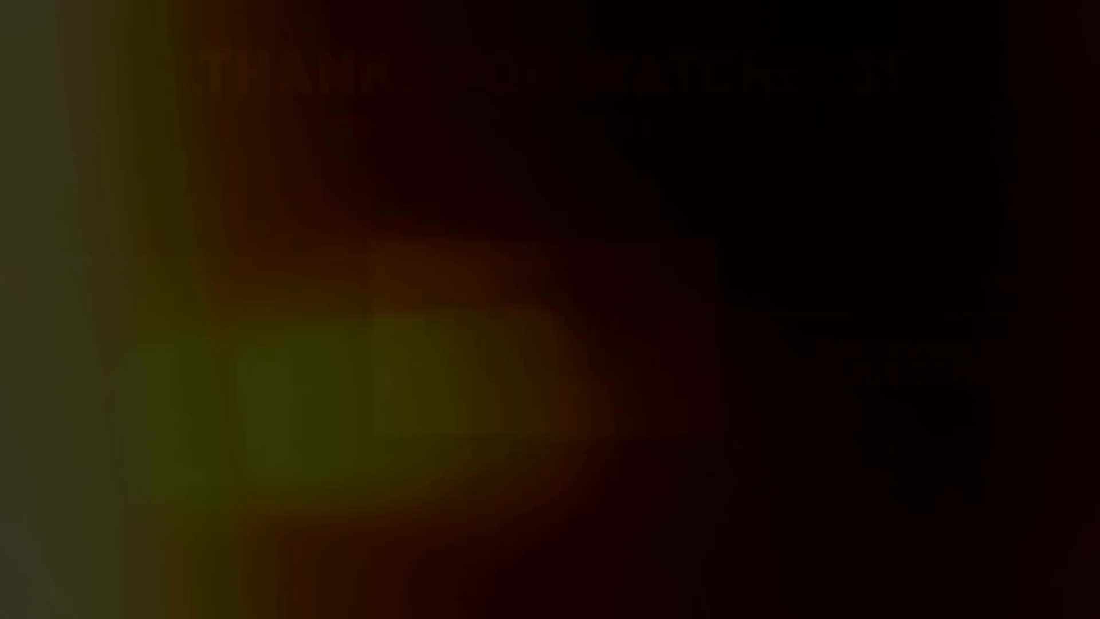